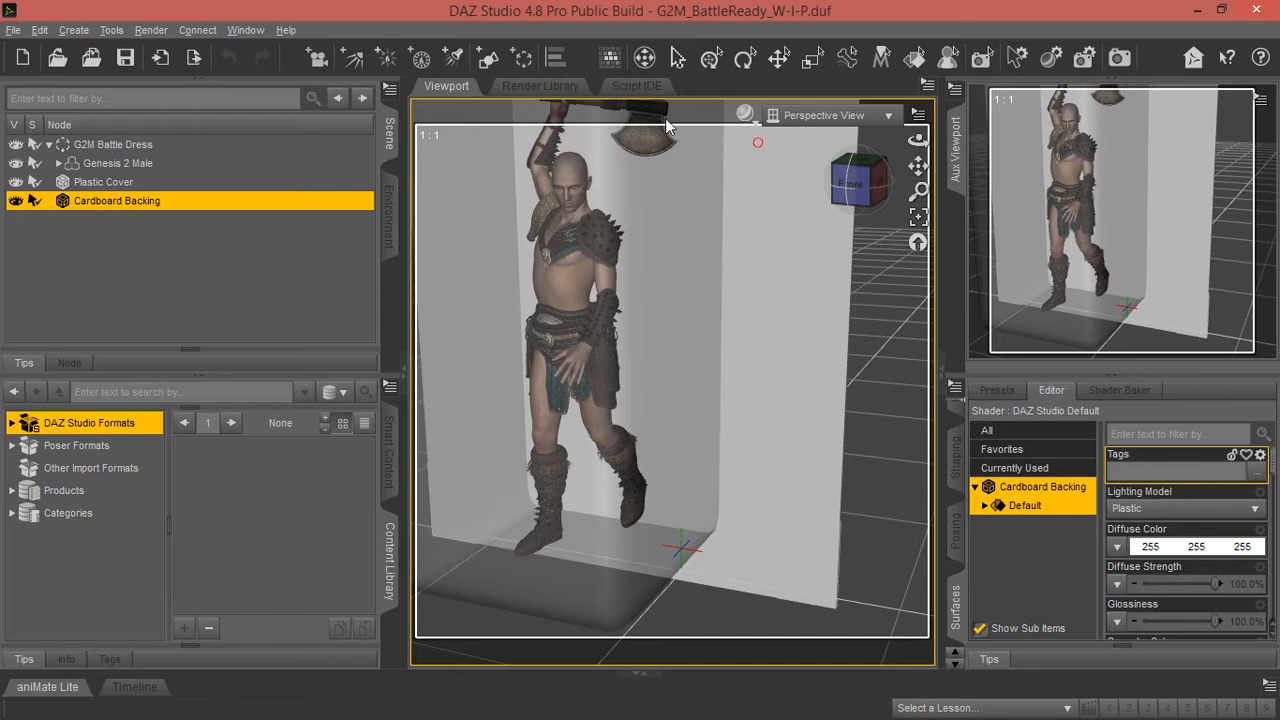
# Step: Change the Cardboard Backing's diffuse color to dark green with RGB 0, 128, 0
pyautogui.moveTo(917, 140); pyautogui.dragTo(903, 170)
pyautogui.scroll(-3, 856, 319)
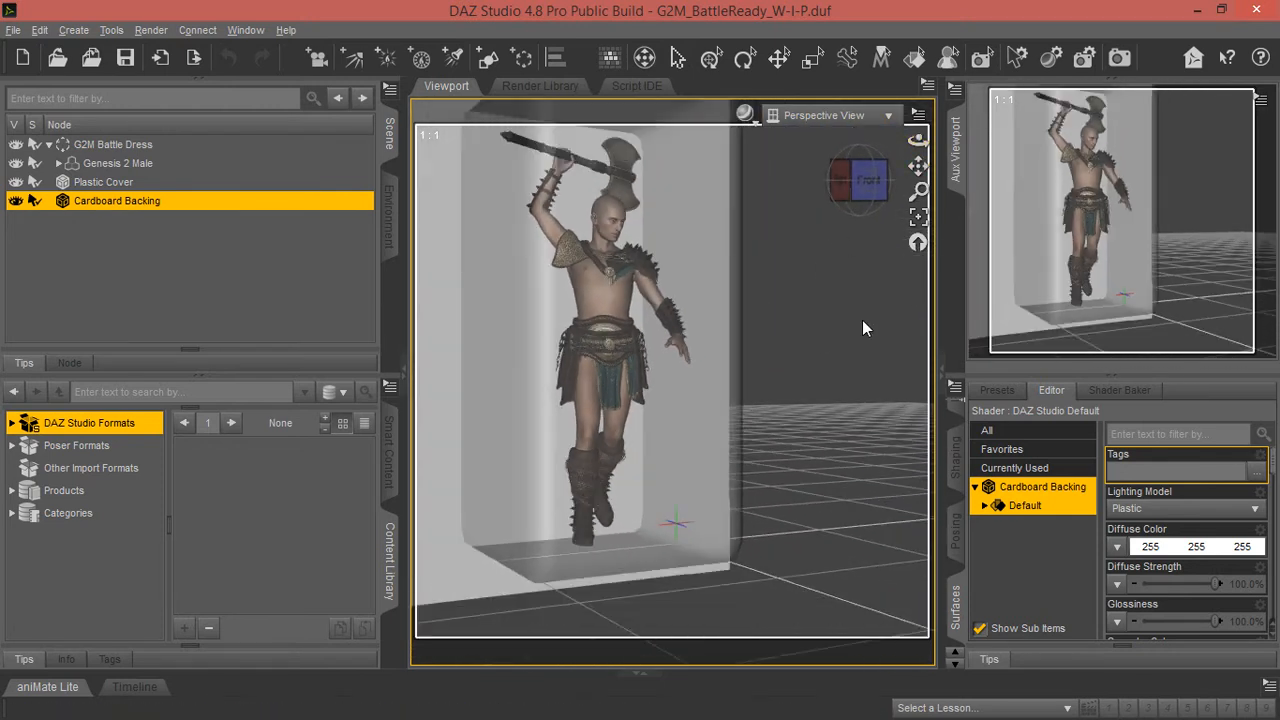
pyautogui.moveTo(918, 167); pyautogui.dragTo(900, 205)
pyautogui.scroll(-3, 855, 260)
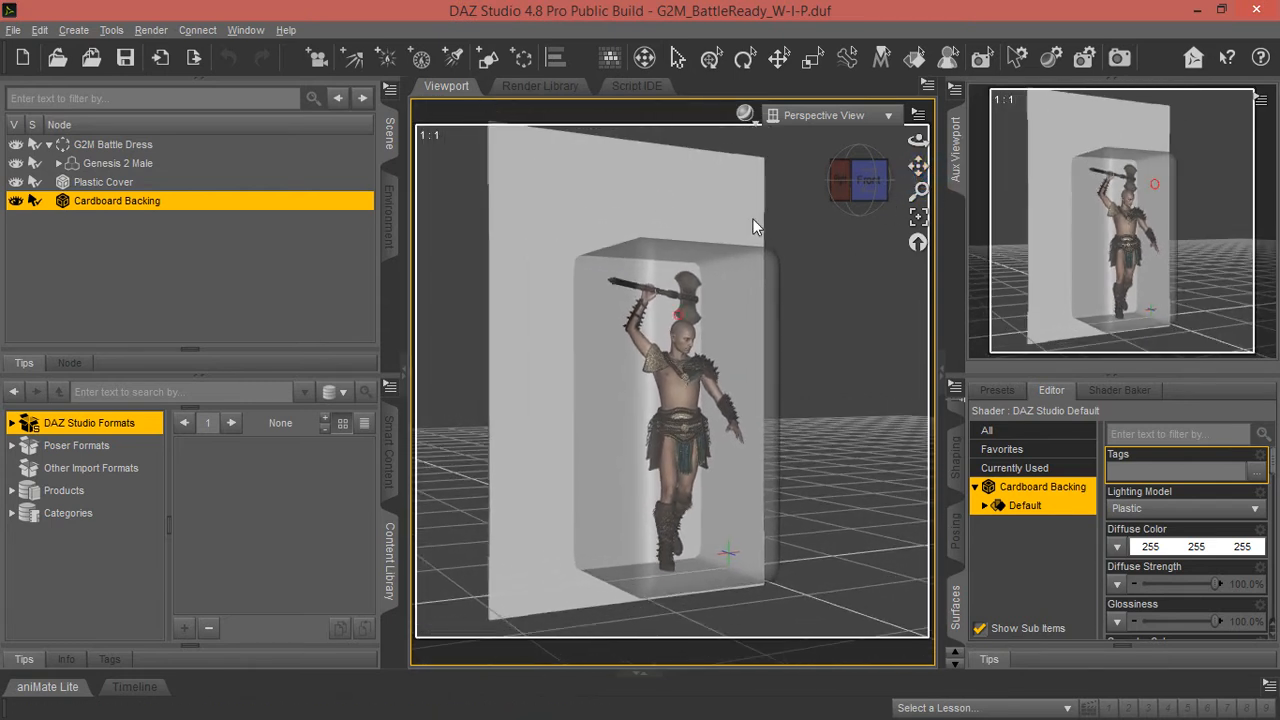
pyautogui.moveTo(918, 141); pyautogui.dragTo(909, 132)
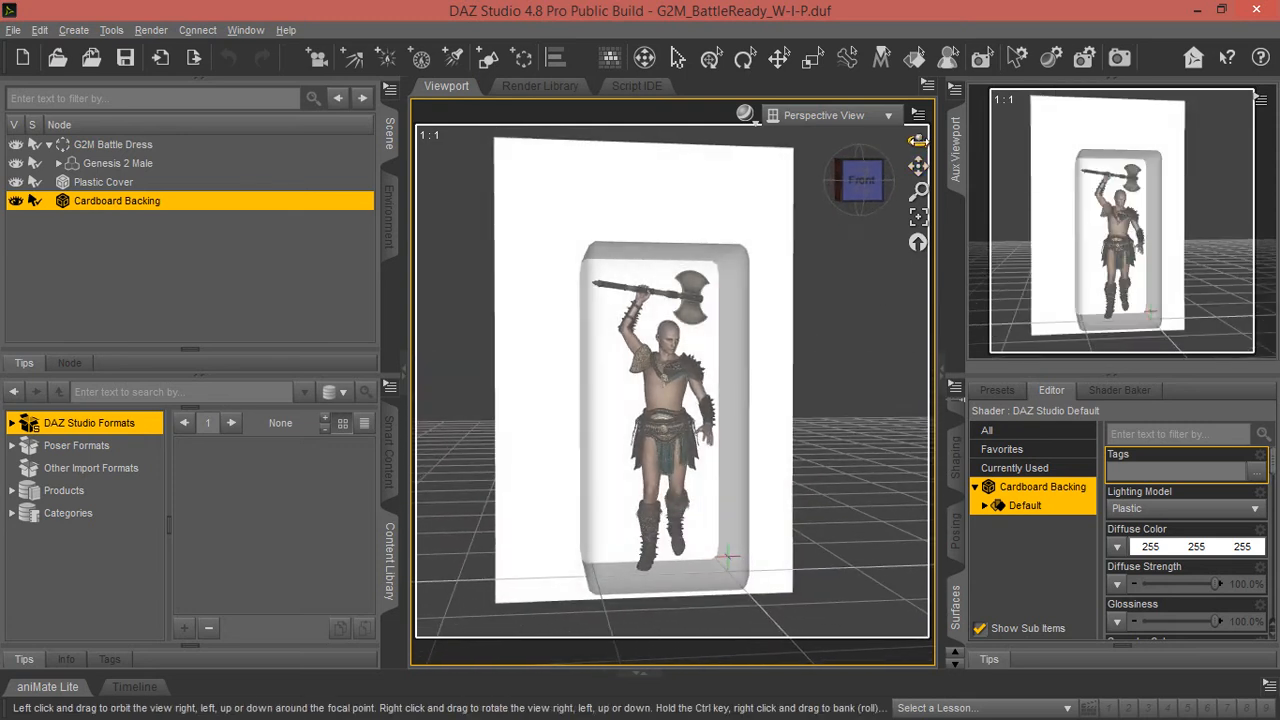
pyautogui.doubleClick(157, 201)
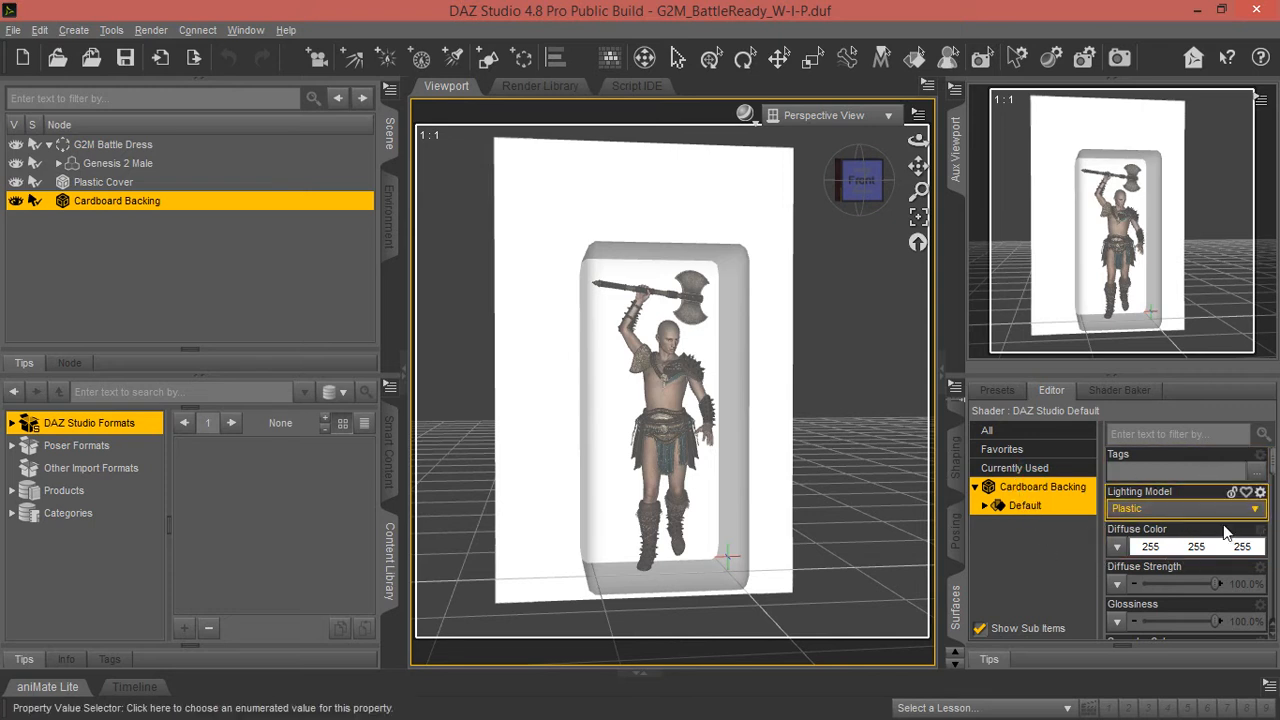
pyautogui.click(1151, 545)
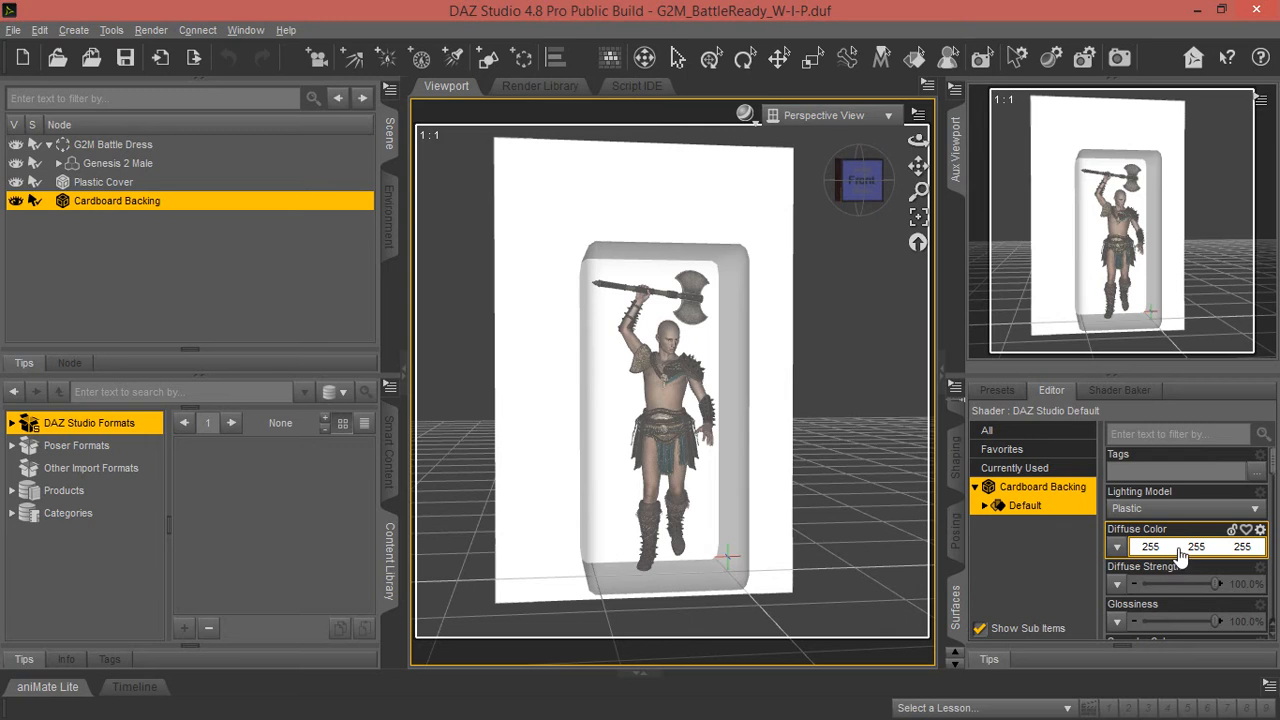
pyautogui.click(1179, 550)
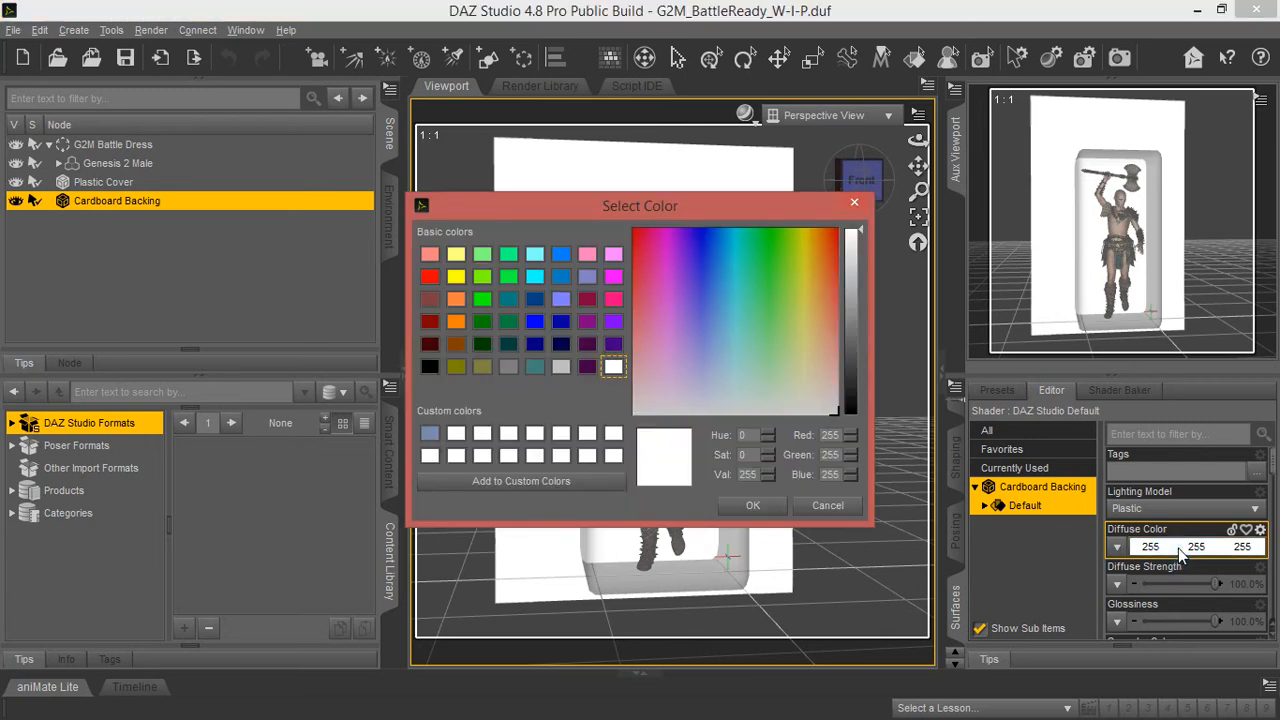
pyautogui.moveTo(630, 210); pyautogui.dragTo(803, 240)
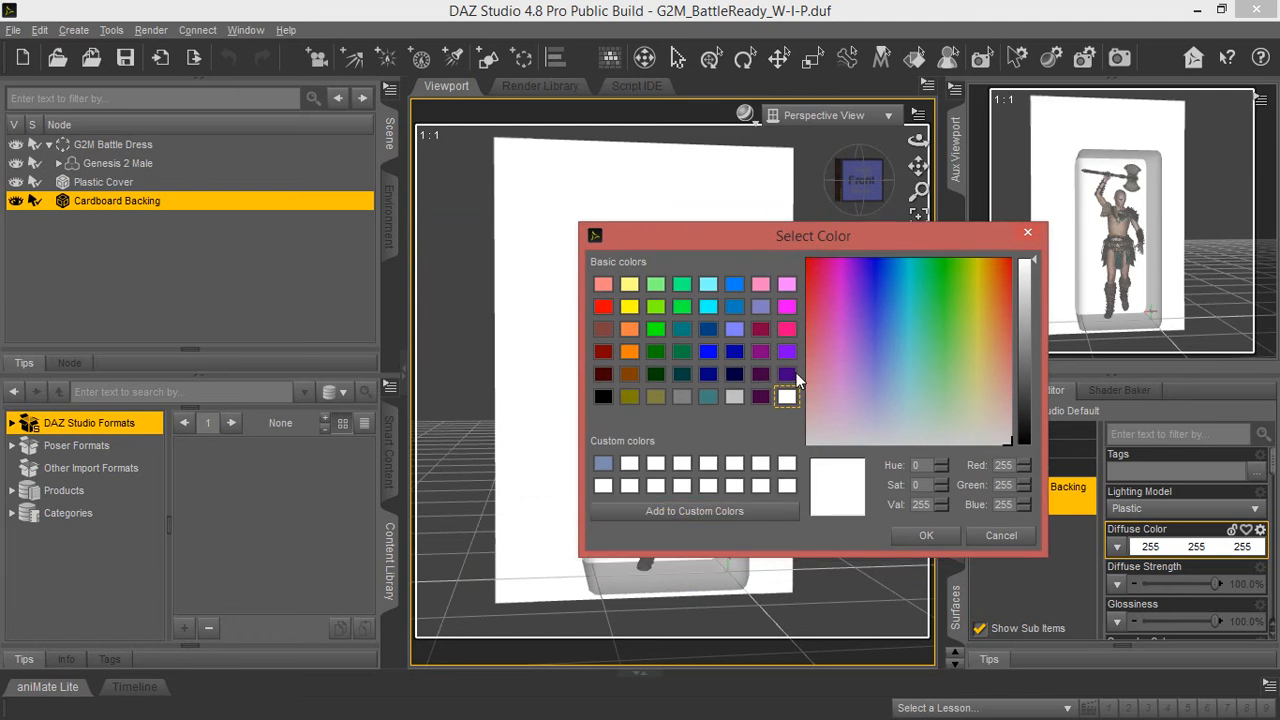
pyautogui.click(655, 352)
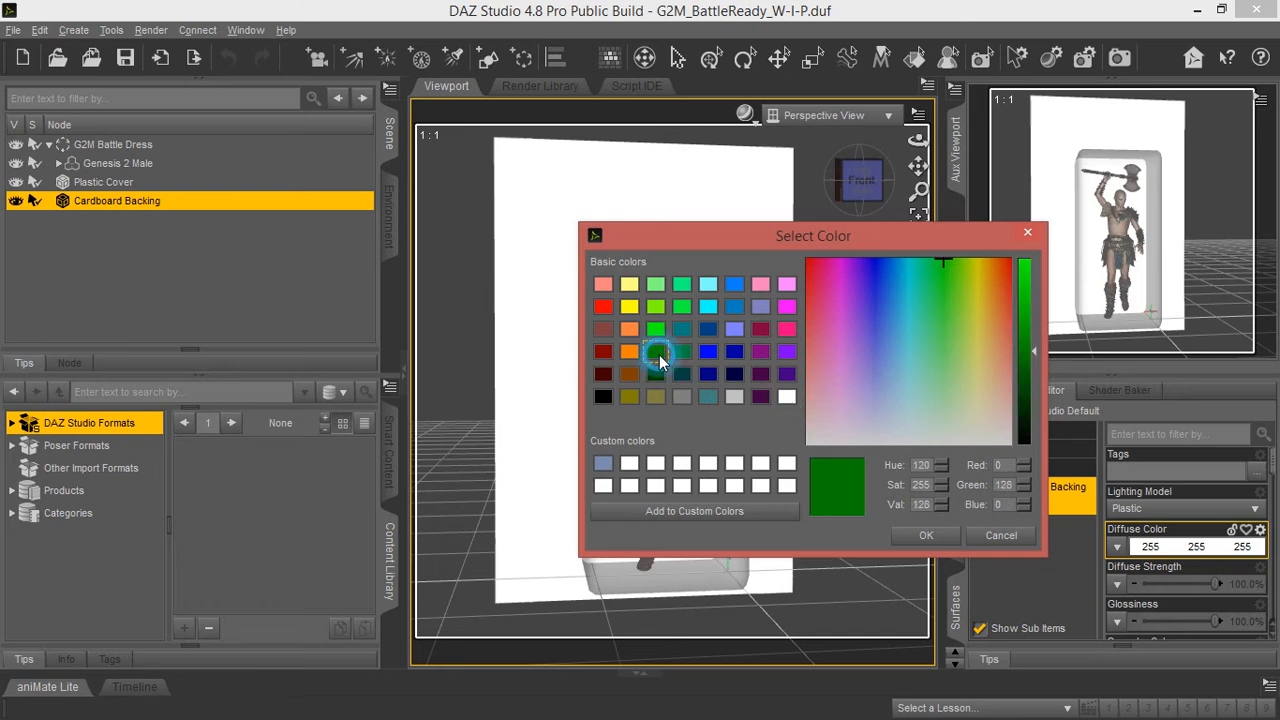
pyautogui.click(928, 537)
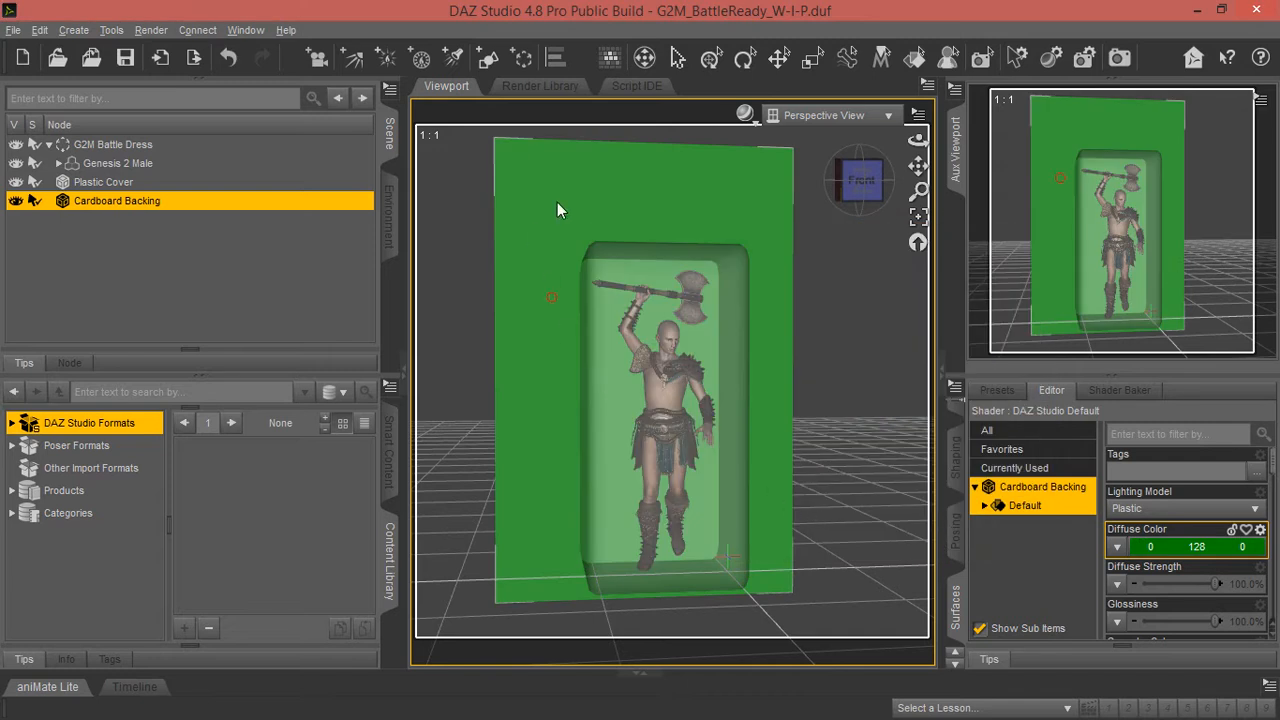
# Step: Look at the scene from above and set the Cardboard Backing's X rotation to -90 so it lies flat
pyautogui.moveTo(917, 140)
pyautogui.mouseDown()
pyautogui.moveTo(972, 138)
pyautogui.moveTo(958, 118)
pyautogui.moveTo(915, 108)
pyautogui.moveTo(880, 137)
pyautogui.moveTo(912, 165)
pyautogui.moveTo(936, 138)
pyautogui.moveTo(918, 141)
pyautogui.mouseUp()
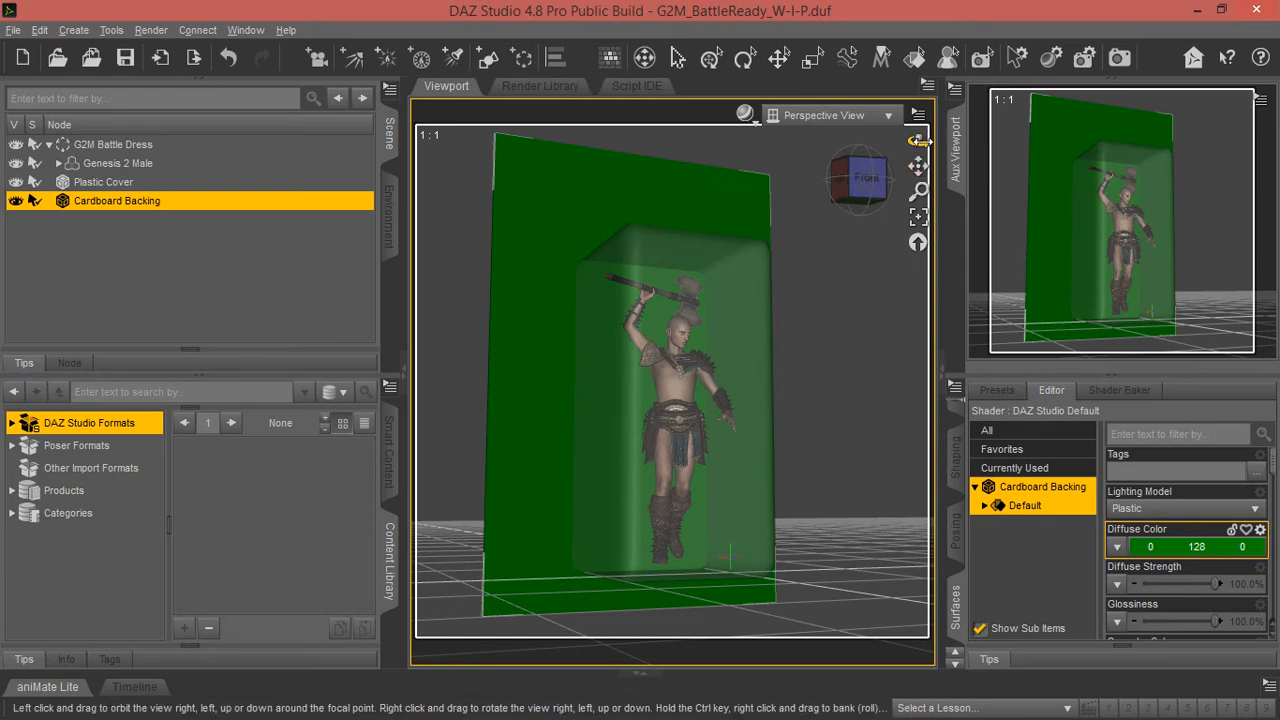
pyautogui.click(866, 188)
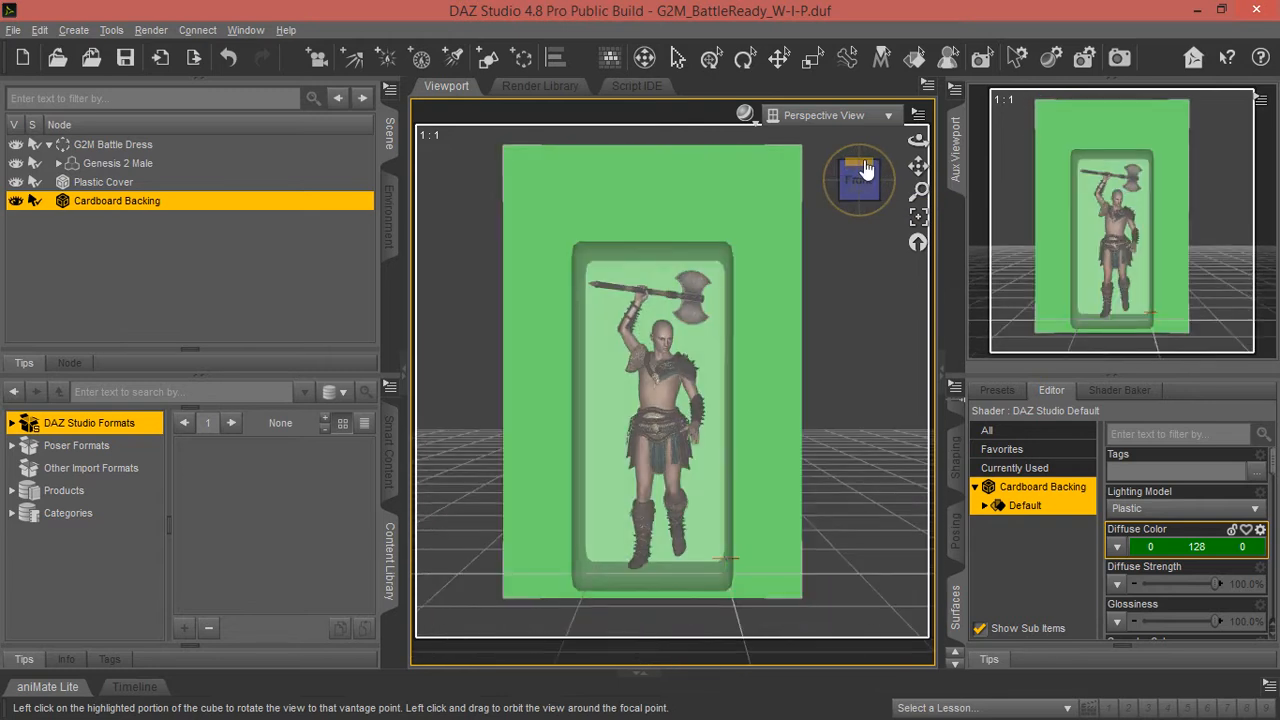
pyautogui.click(858, 164)
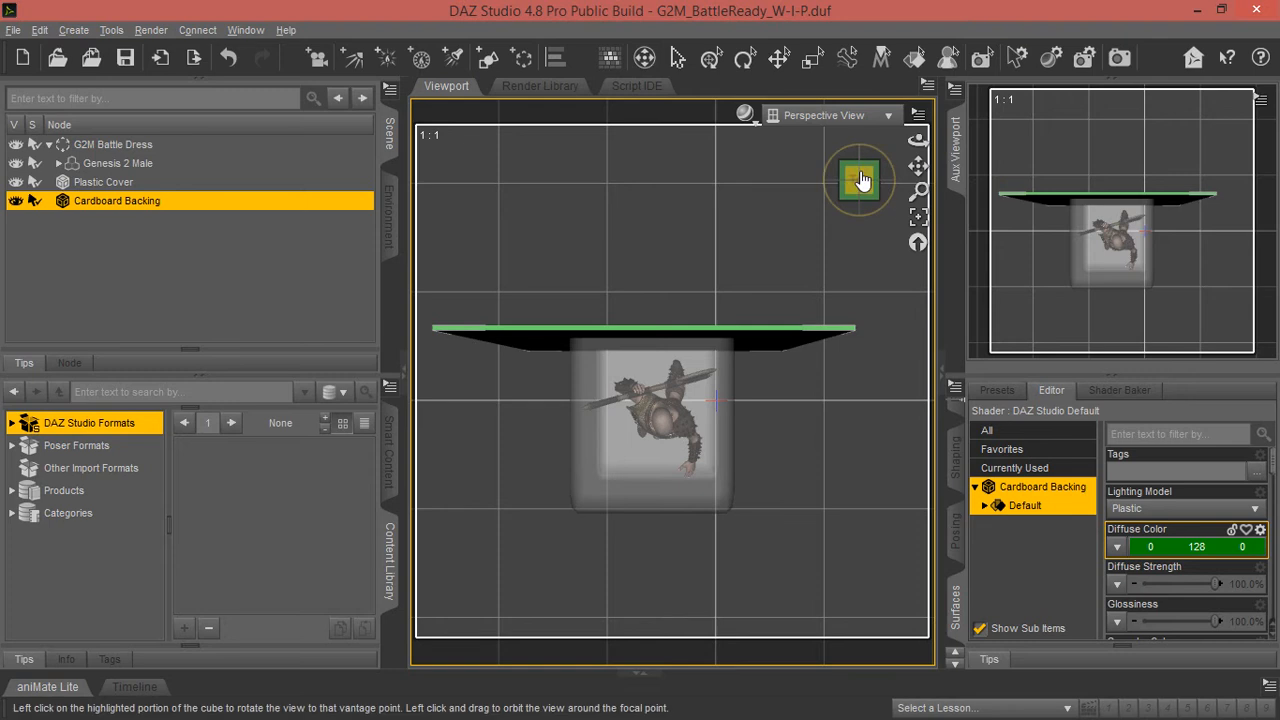
pyautogui.click(963, 473)
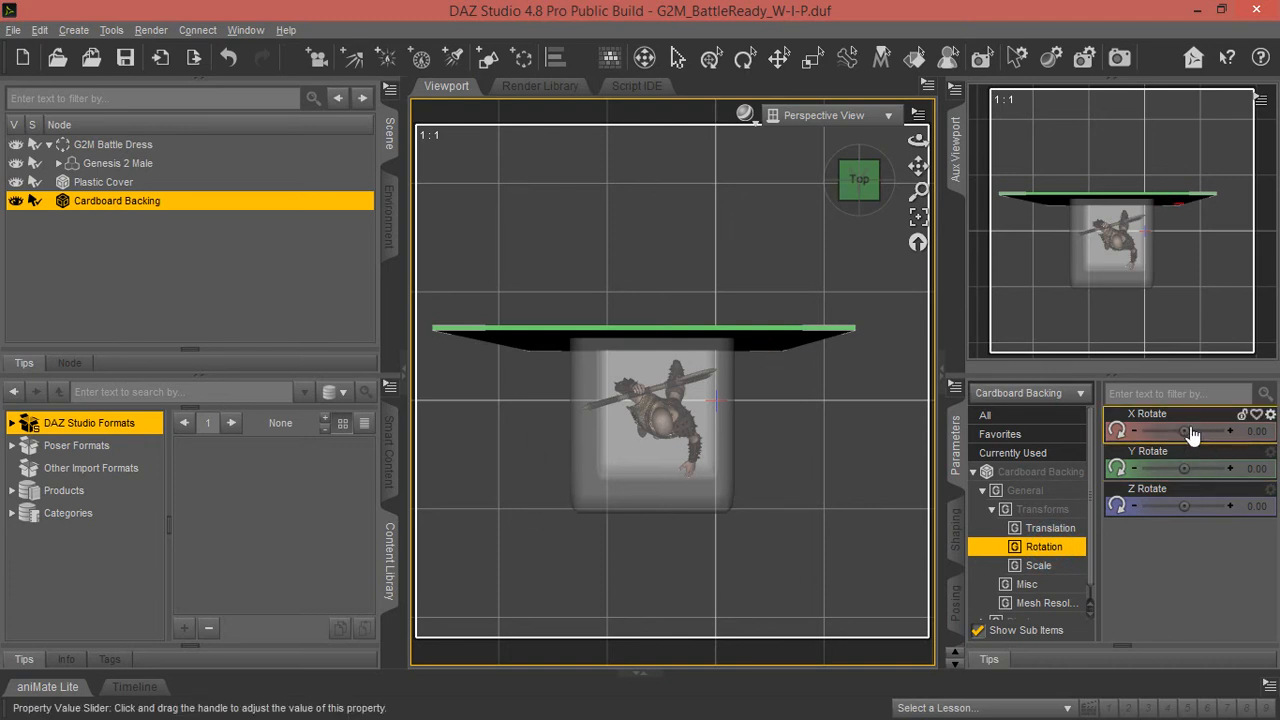
pyautogui.moveTo(1196, 431); pyautogui.dragTo(1174, 431)
pyautogui.click(1255, 430)
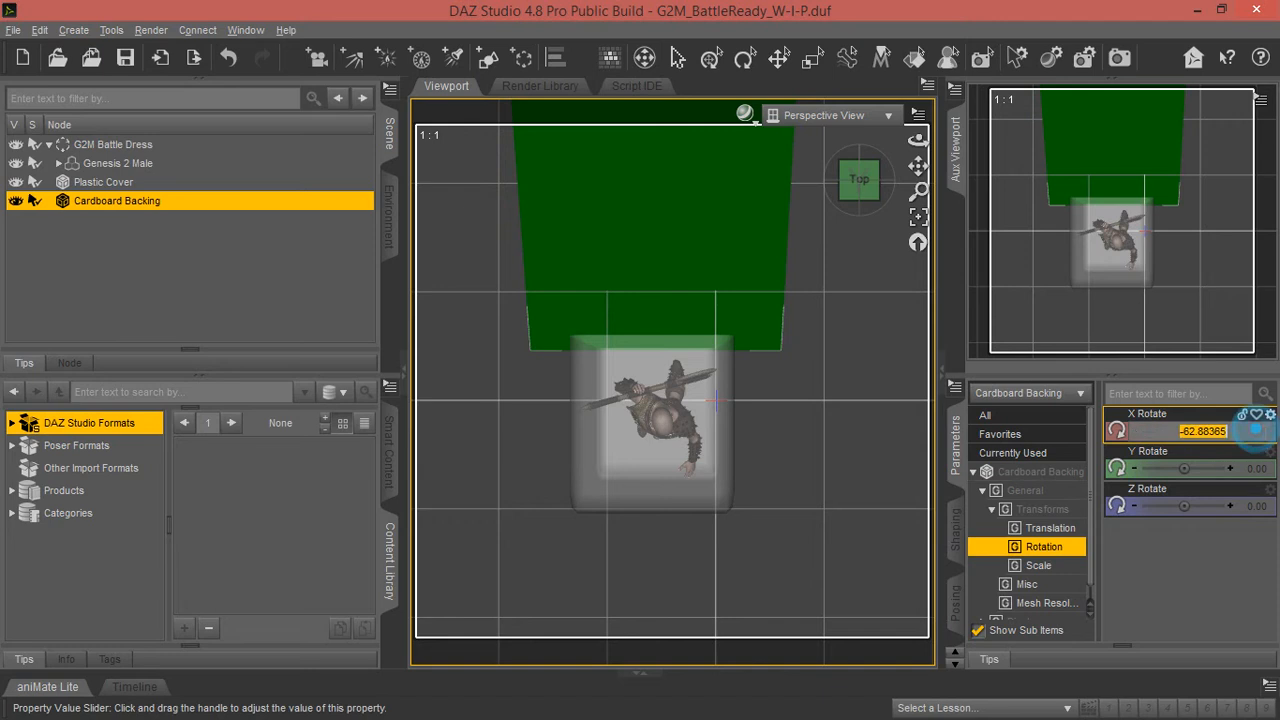
pyautogui.write('-90')
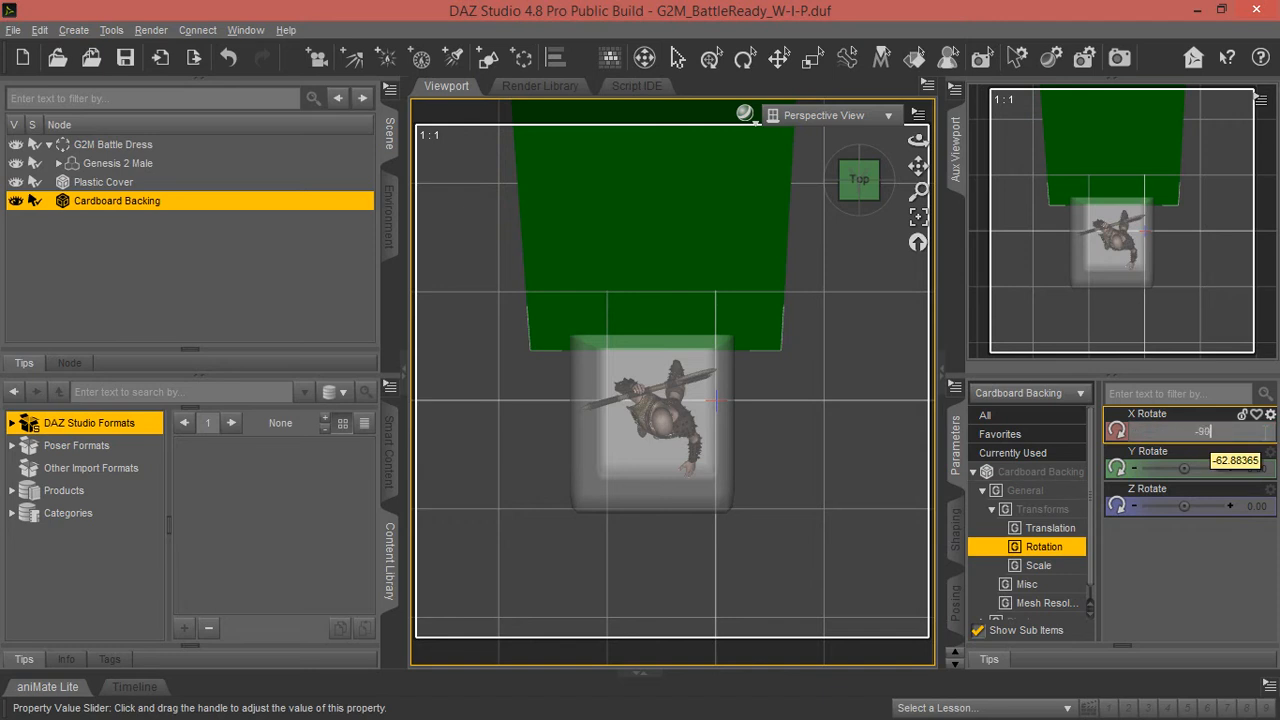
pyautogui.press('Return')
pyautogui.moveTo(918, 165); pyautogui.dragTo(918, 282)
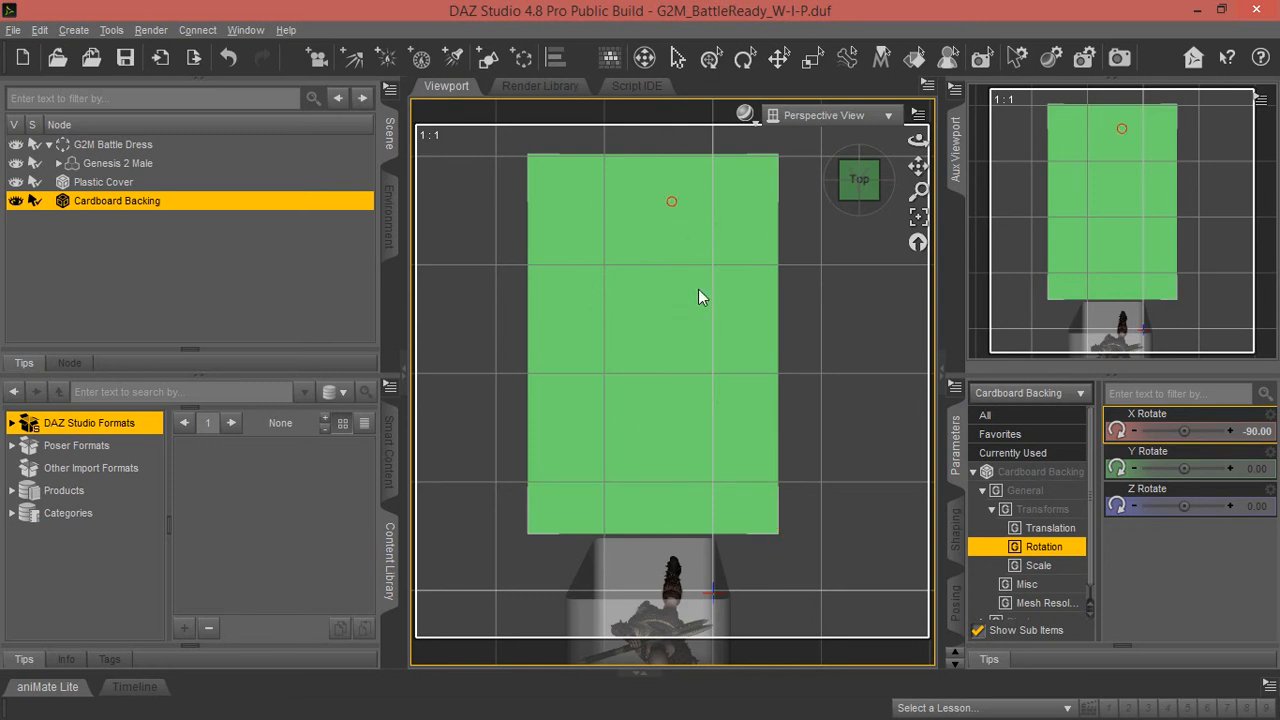
# Step: Undo the Cardboard Backing's X rotation and return to an angled front view of the blister pack
pyautogui.click(40, 30)
pyautogui.click(73, 30)
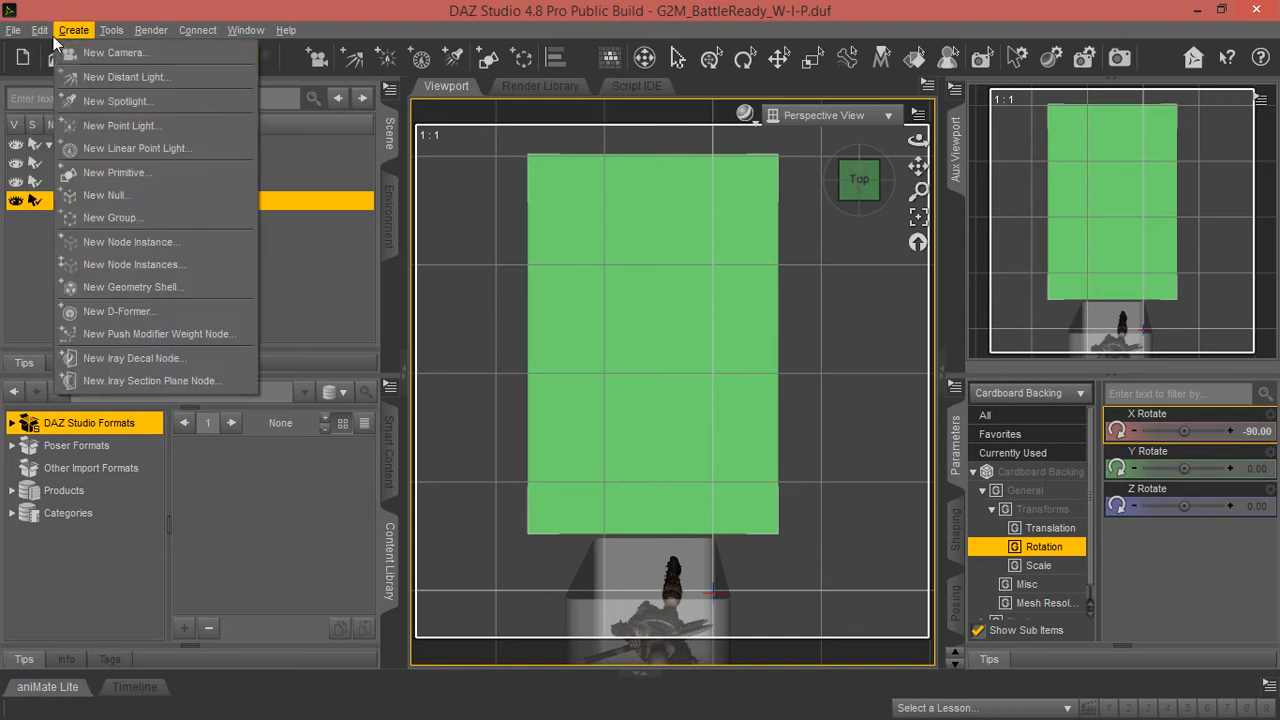
pyautogui.click(50, 50)
pyautogui.click(41, 31)
pyautogui.click(48, 50)
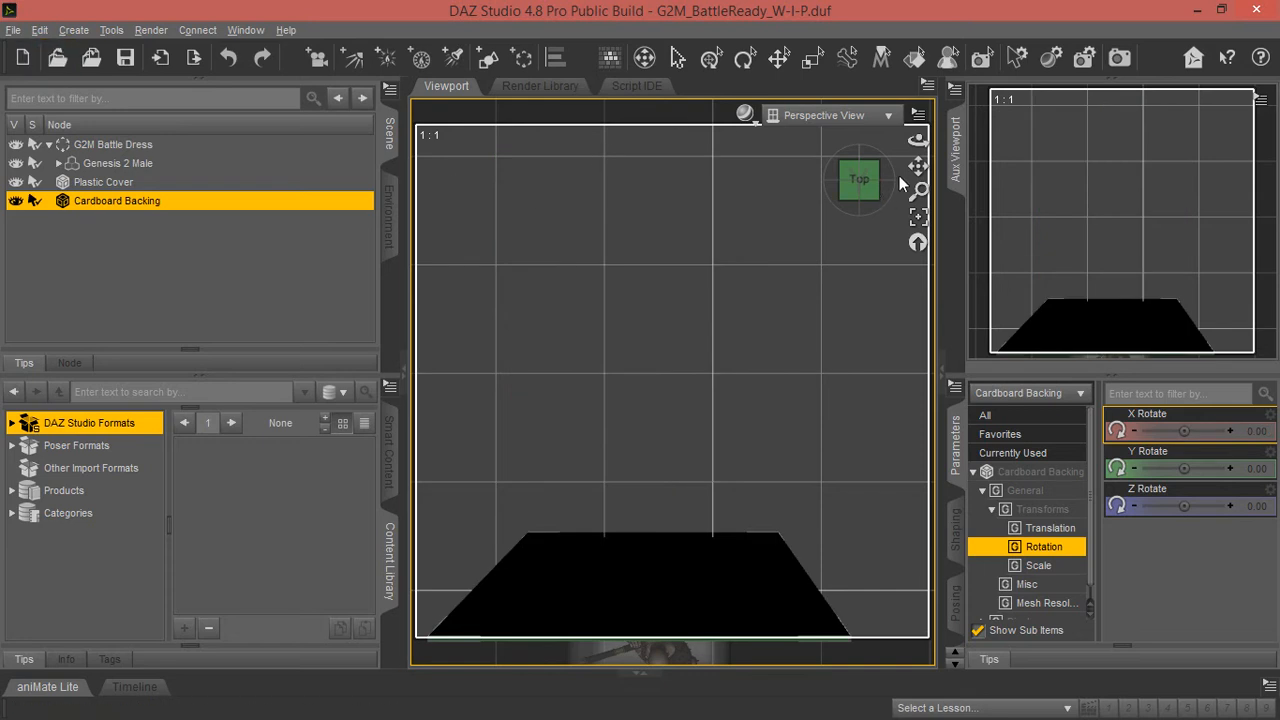
pyautogui.click(862, 195)
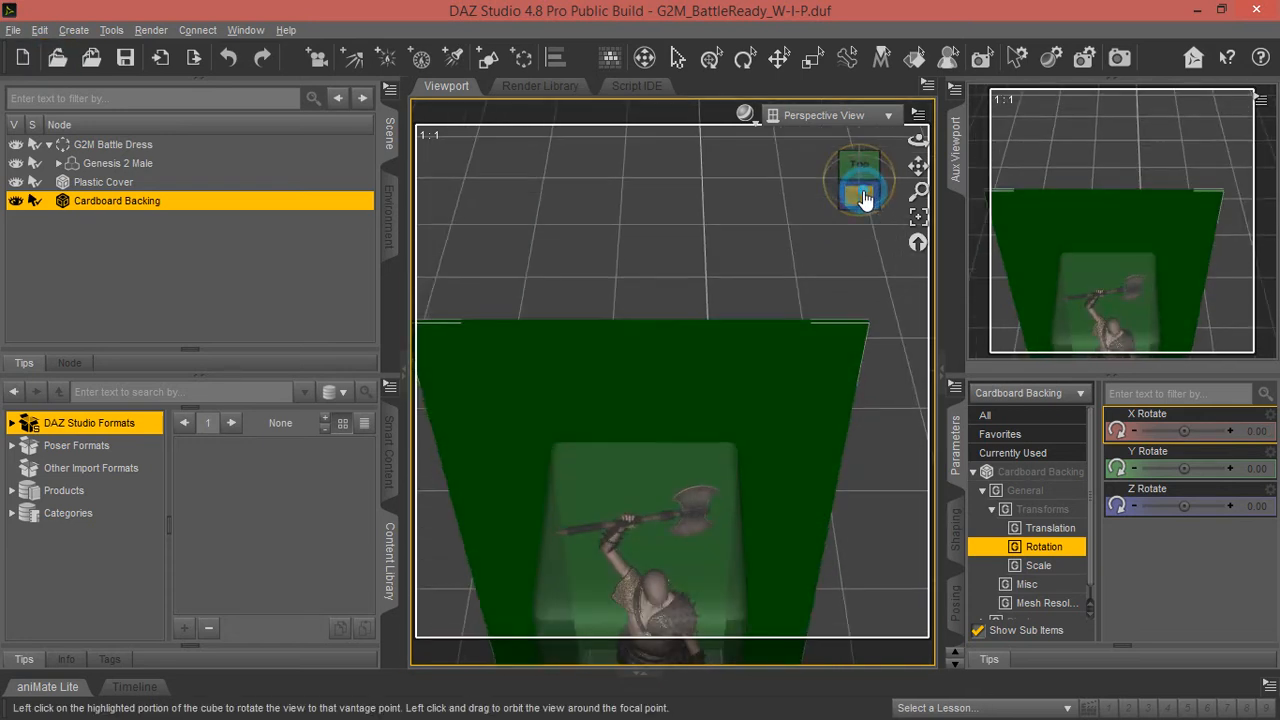
pyautogui.click(863, 193)
pyautogui.moveTo(918, 140); pyautogui.dragTo(878, 152)
pyautogui.scroll(-2, 825, 307)
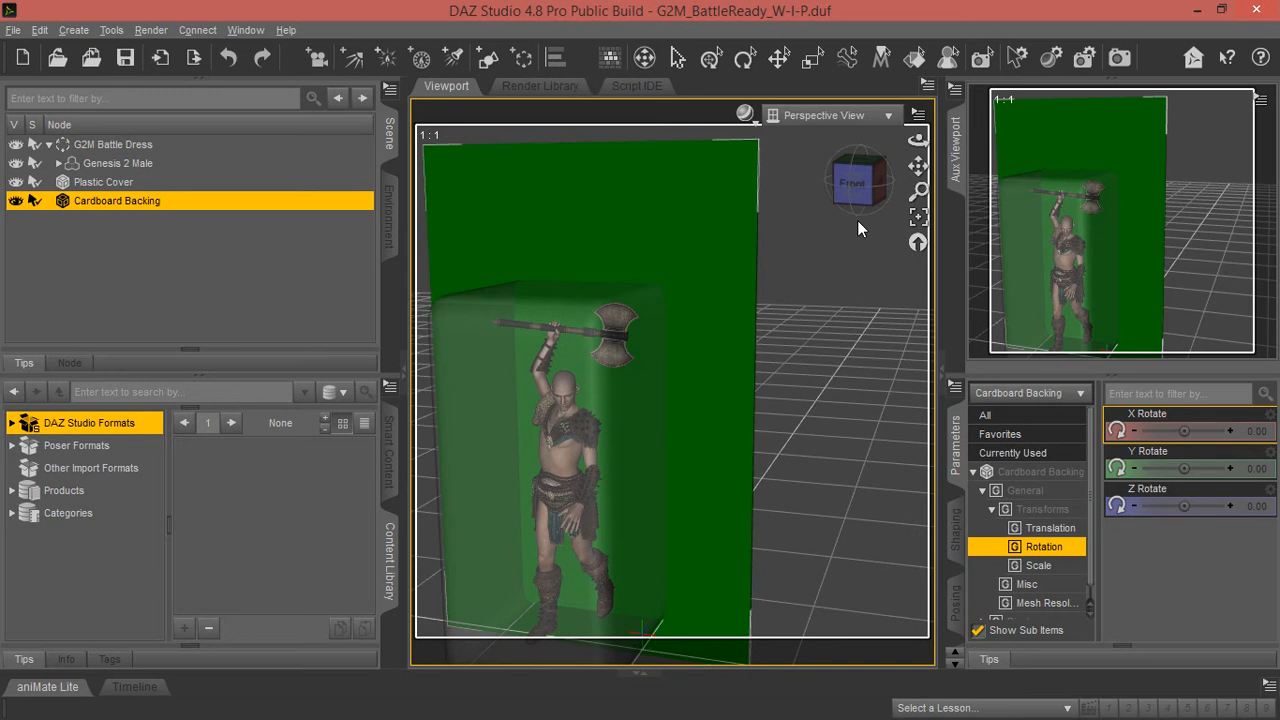
# Step: Switch to WordPad and note the card proportions on separate lines as "2.5 w" and "3.5 h"
pyautogui.hotkey('alt', 'Tab')
pyautogui.write('2.5')
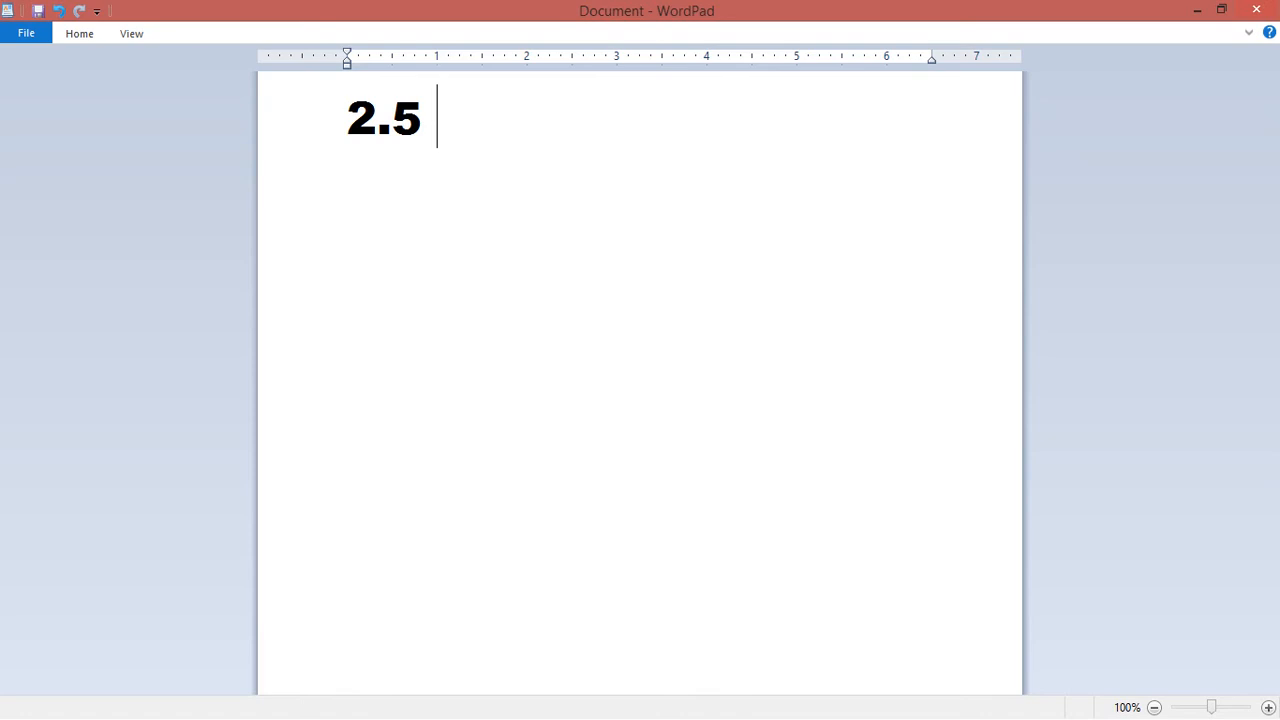
pyautogui.write(' w')
pyautogui.press('Return')
pyautogui.write('3.5')
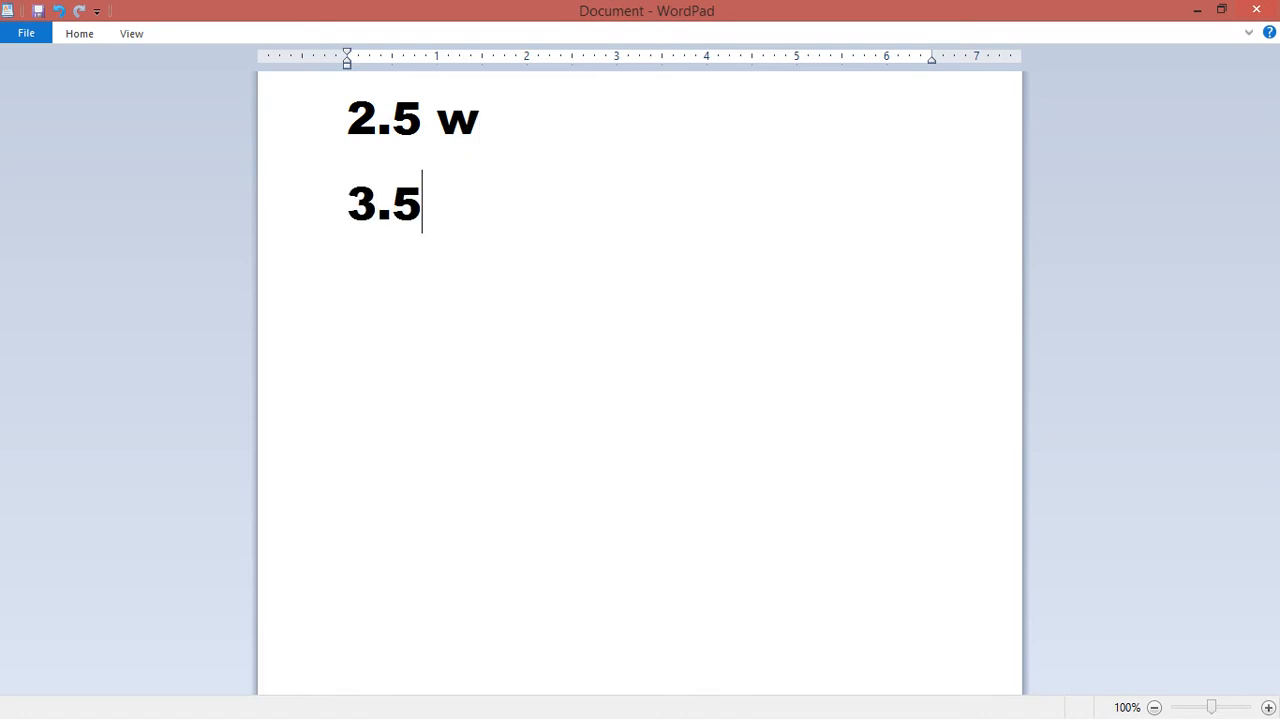
pyautogui.write(' h')
pyautogui.press('Return')
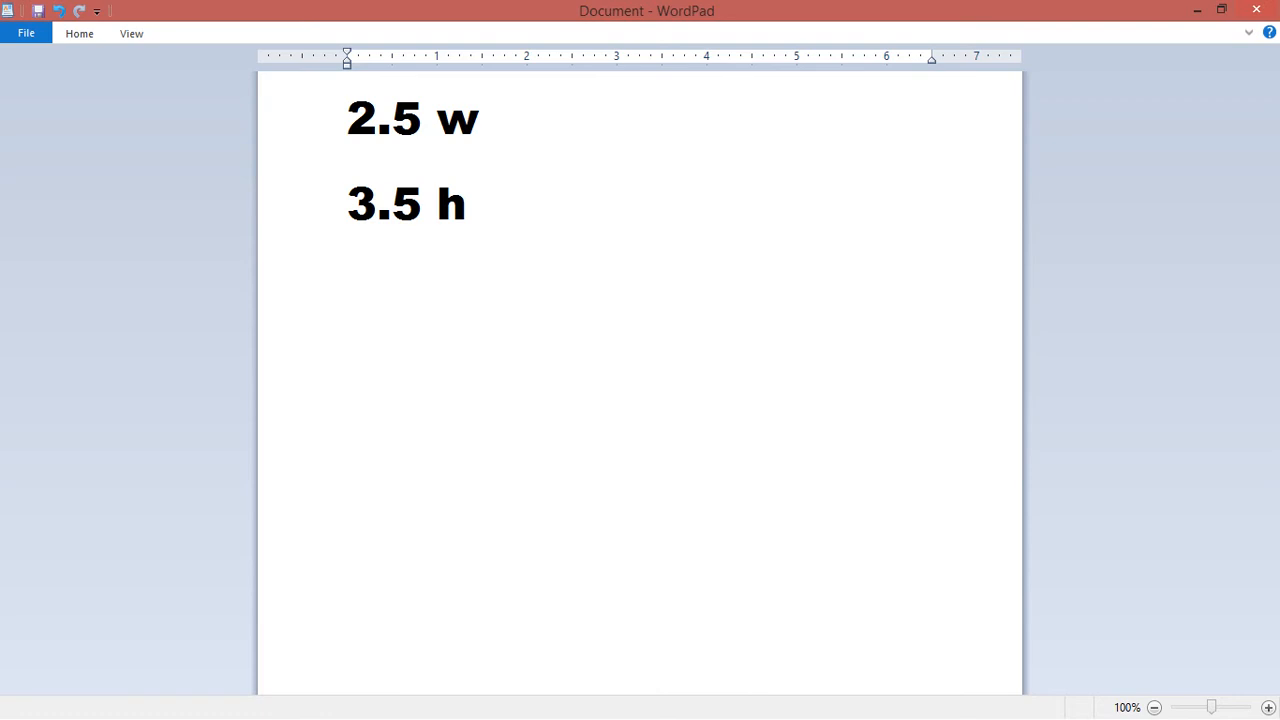
# Step: Add the scaled card sizes "25 x35", "250 x 350" and "2500 x 3500" on separate lines below the proportions
pyautogui.write('25 x3')
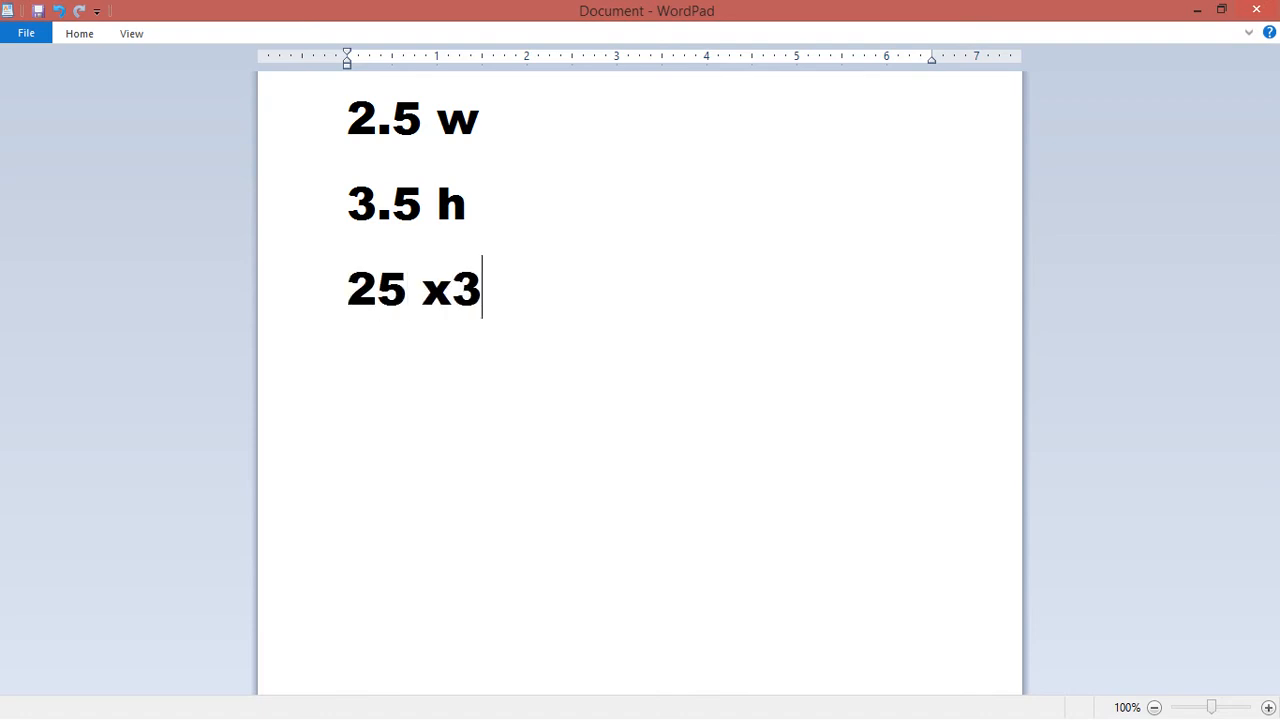
pyautogui.write('5')
pyautogui.press('Return')
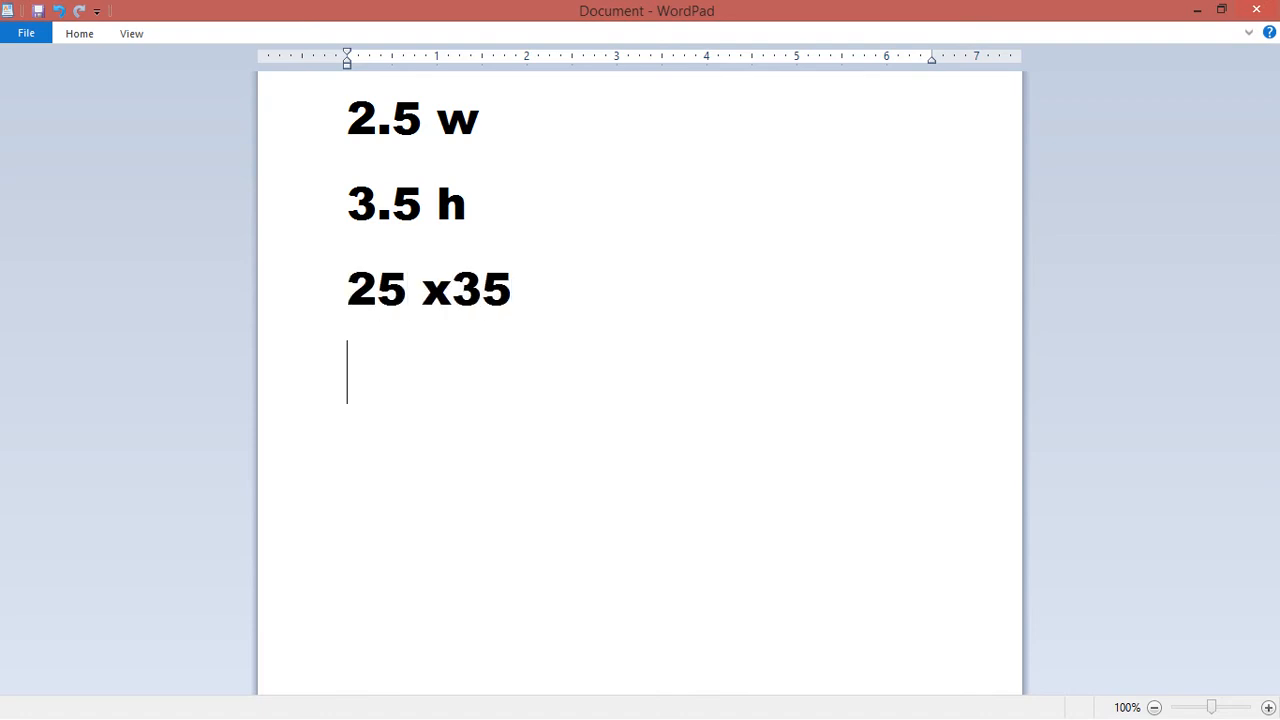
pyautogui.write('250 xx')
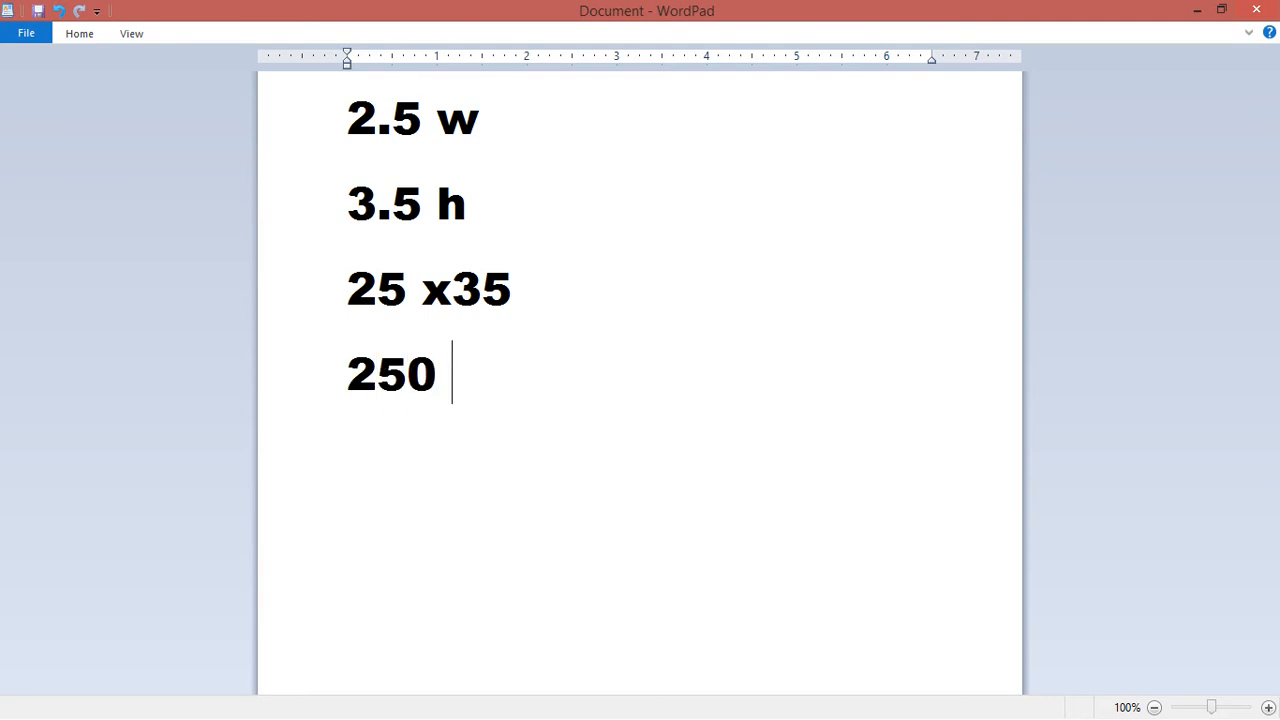
pyautogui.press('BackSpace')
pyautogui.press('BackSpace')
pyautogui.write('x 350')
pyautogui.press('Return')
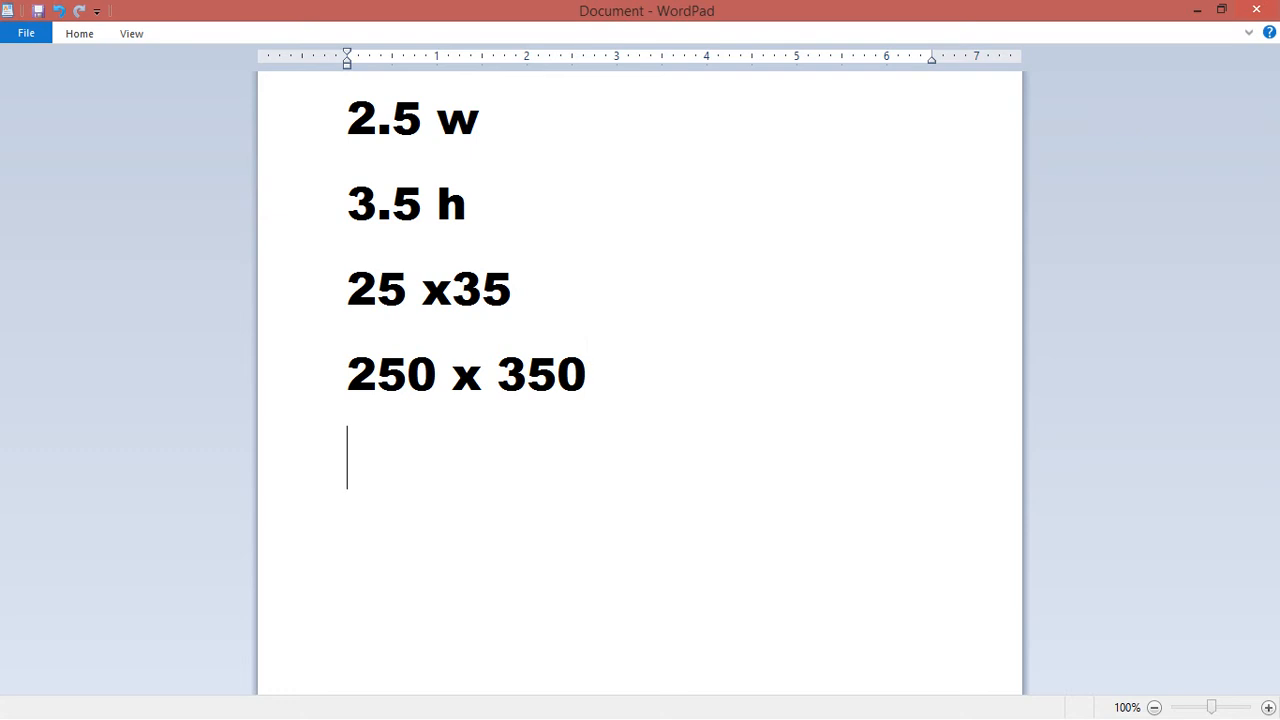
pyautogui.write('2500 x 3500')
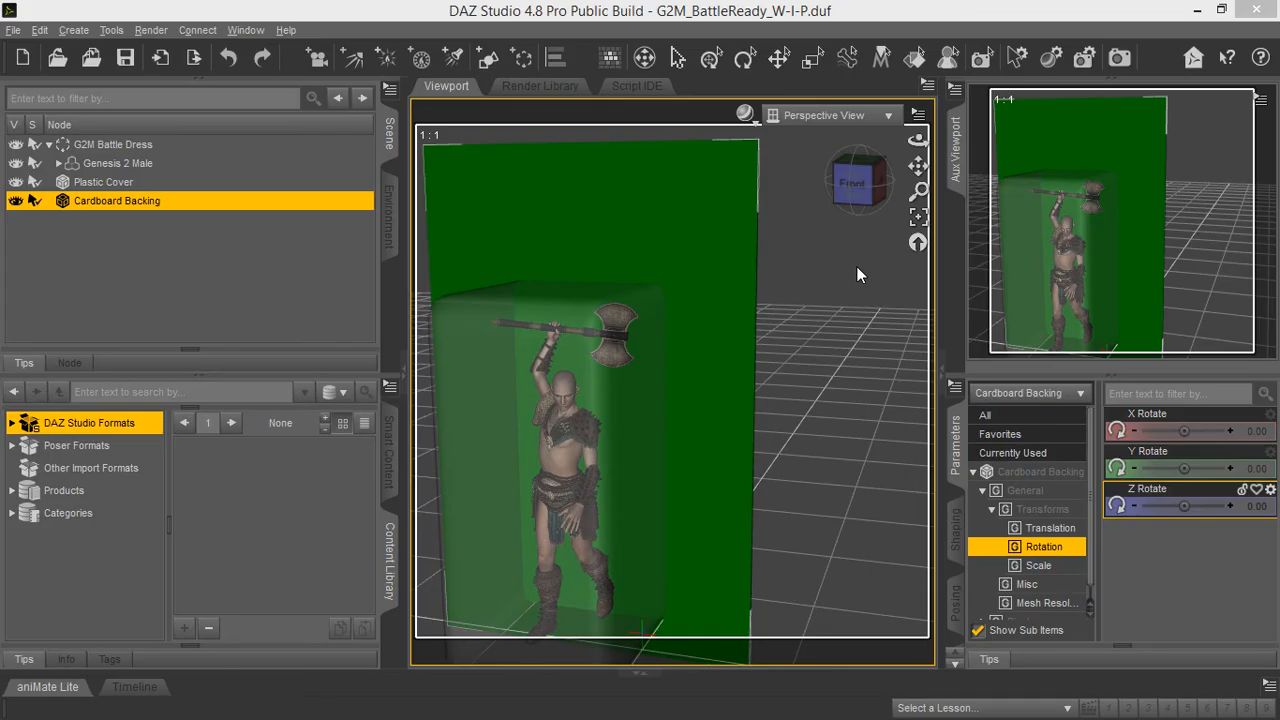
# Step: Apply JungleWarrior_PackagingFinal.png as the Diffuse Color image map on the Cardboard Backing's surface
pyautogui.click(871, 269)
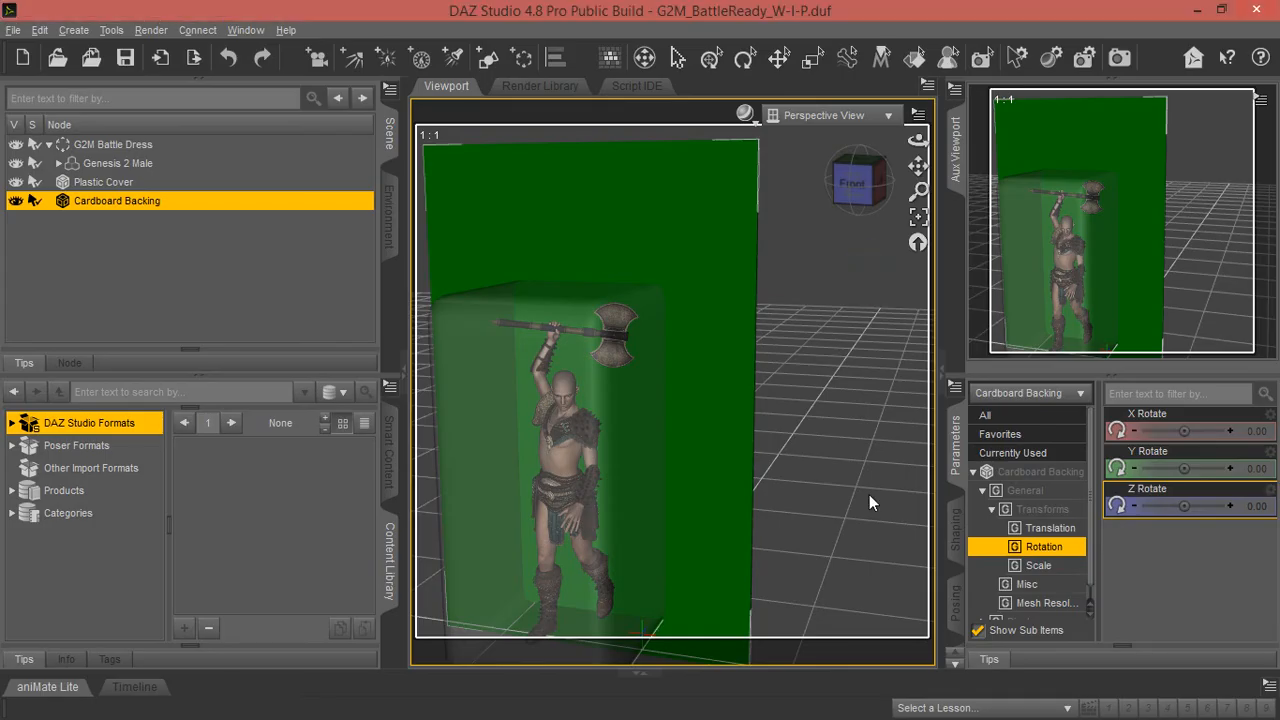
pyautogui.moveTo(918, 141); pyautogui.dragTo(1000, 118)
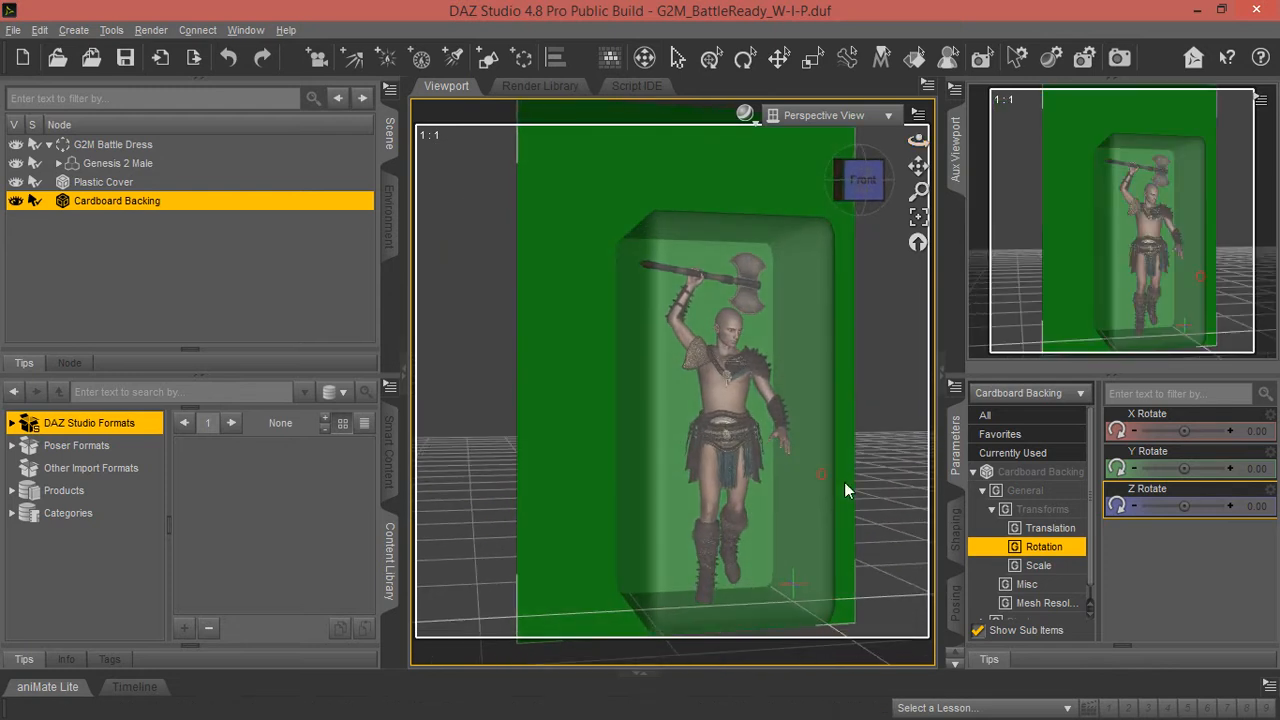
pyautogui.scroll(-3, 861, 455)
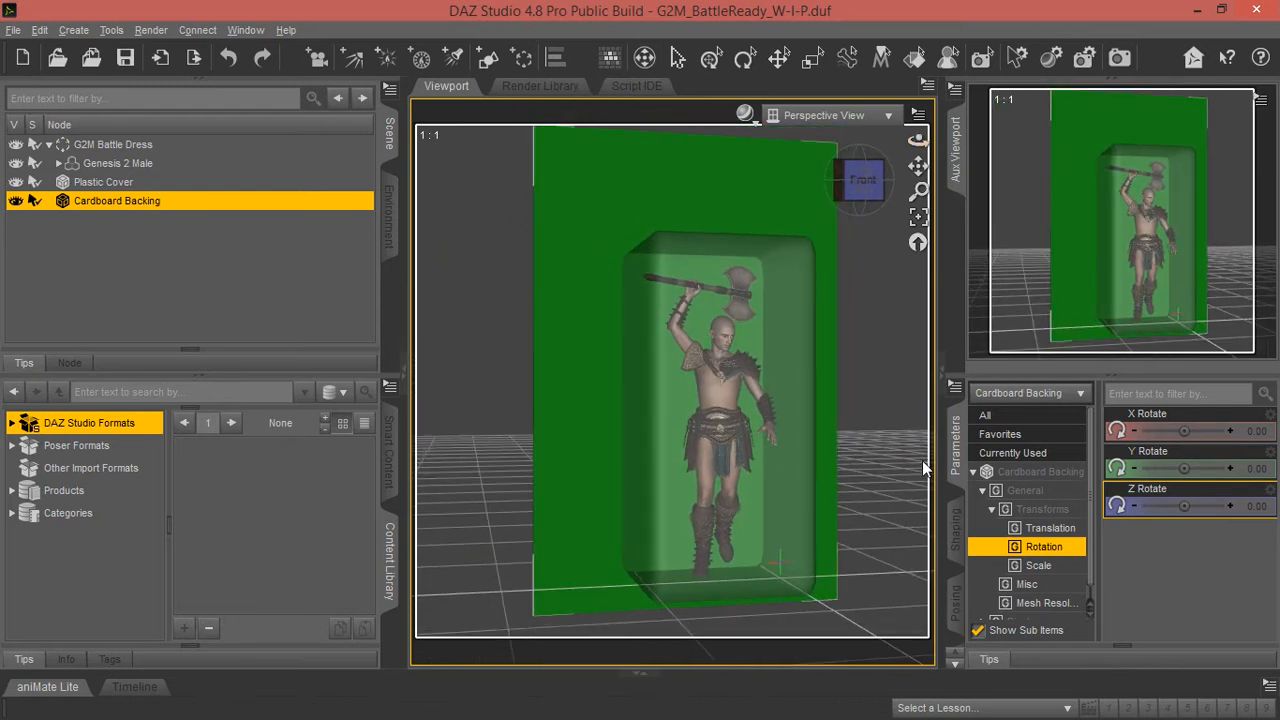
pyautogui.click(957, 585)
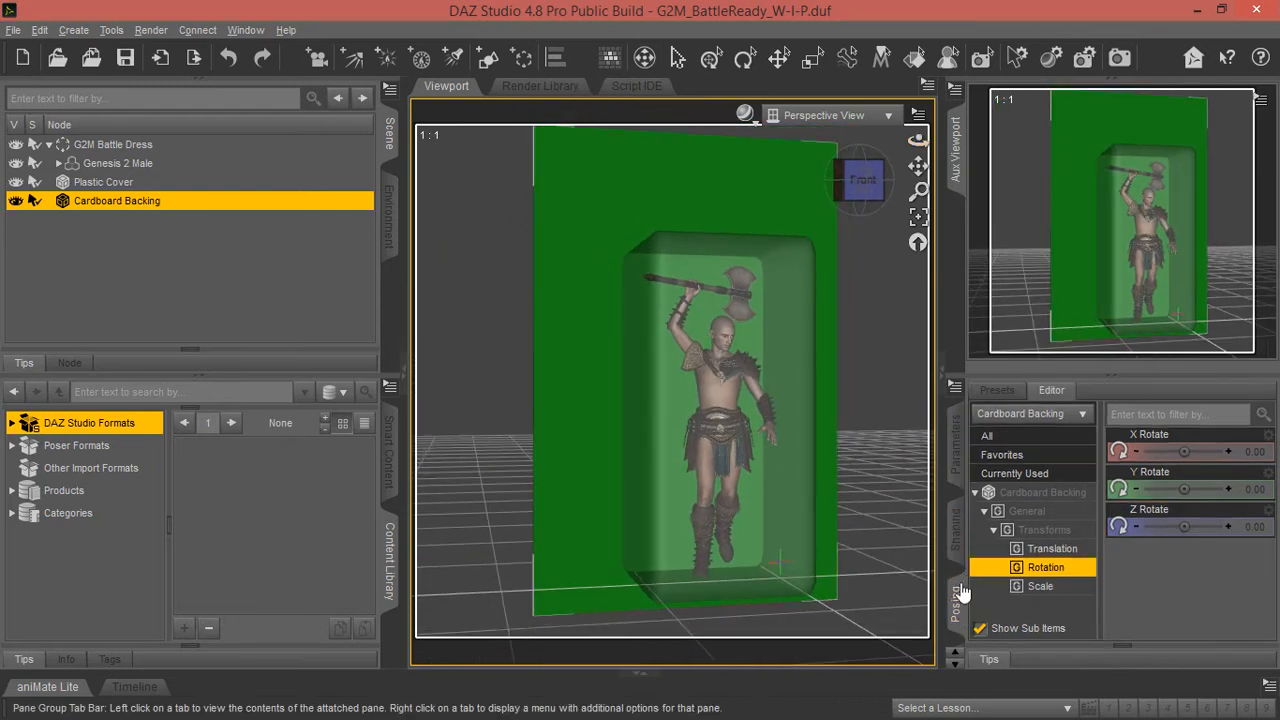
pyautogui.click(955, 610)
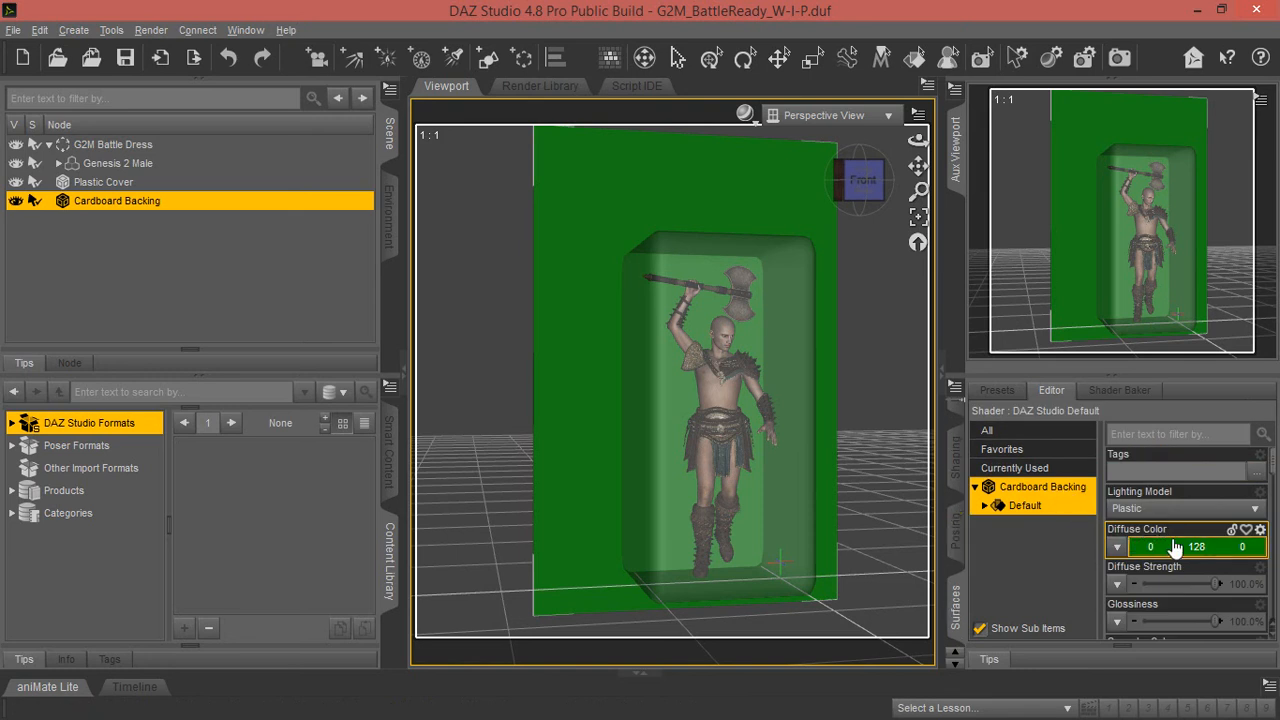
pyautogui.click(1116, 548)
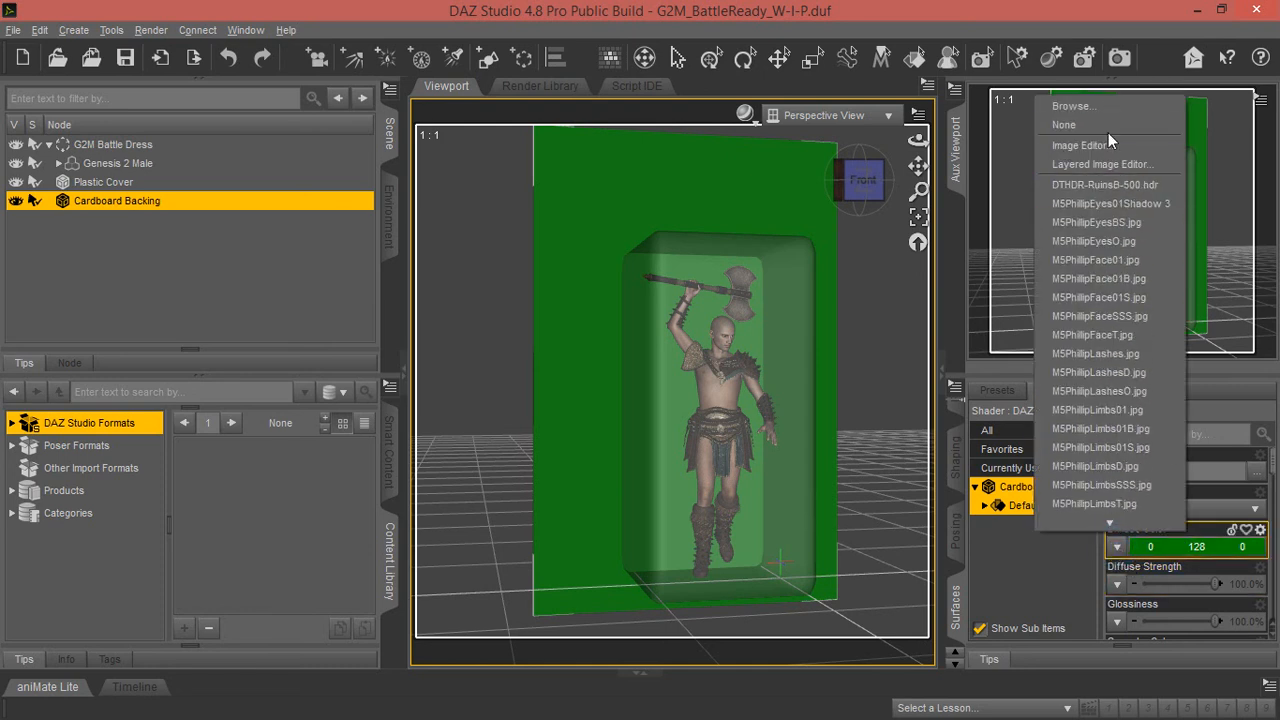
pyautogui.click(1082, 107)
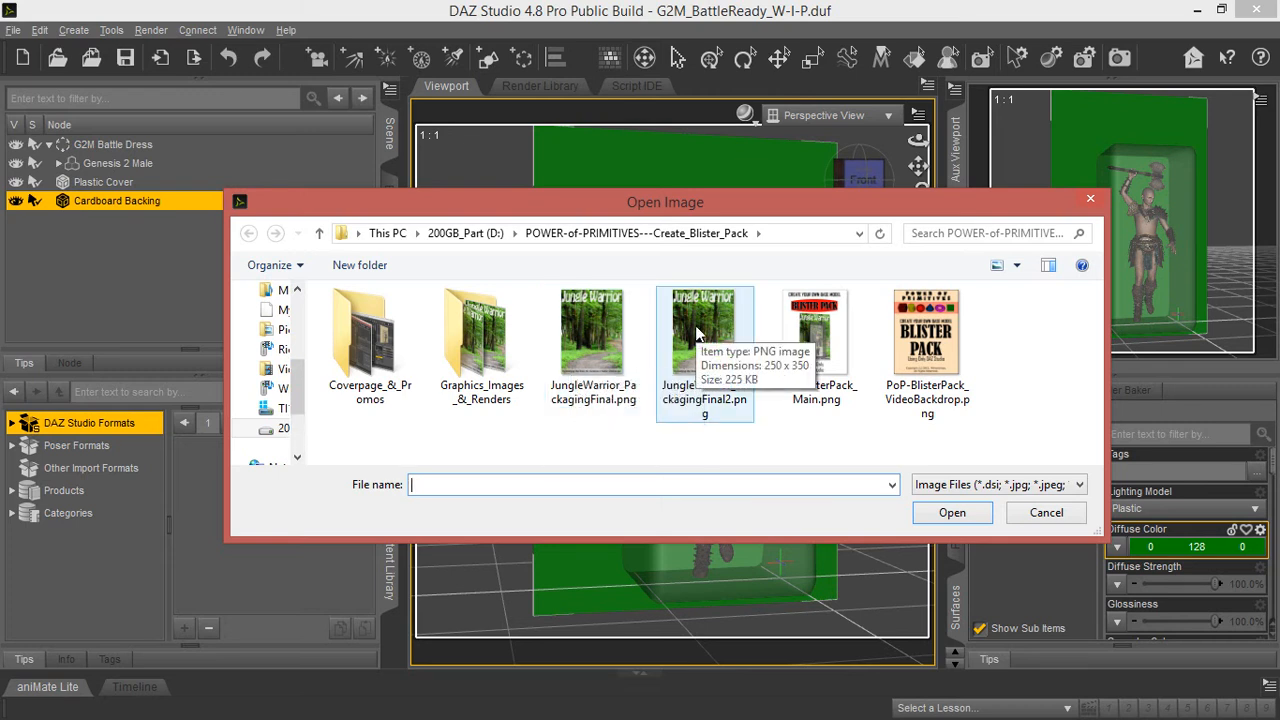
pyautogui.click(593, 338)
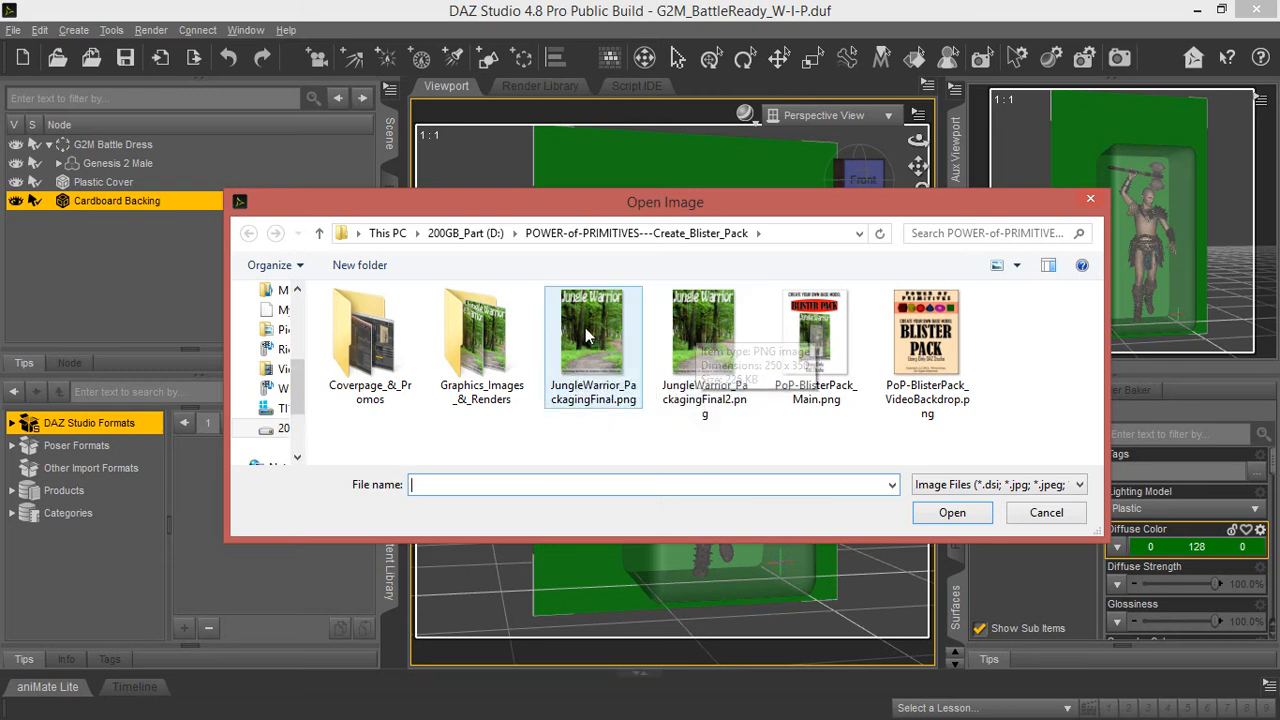
pyautogui.click(952, 513)
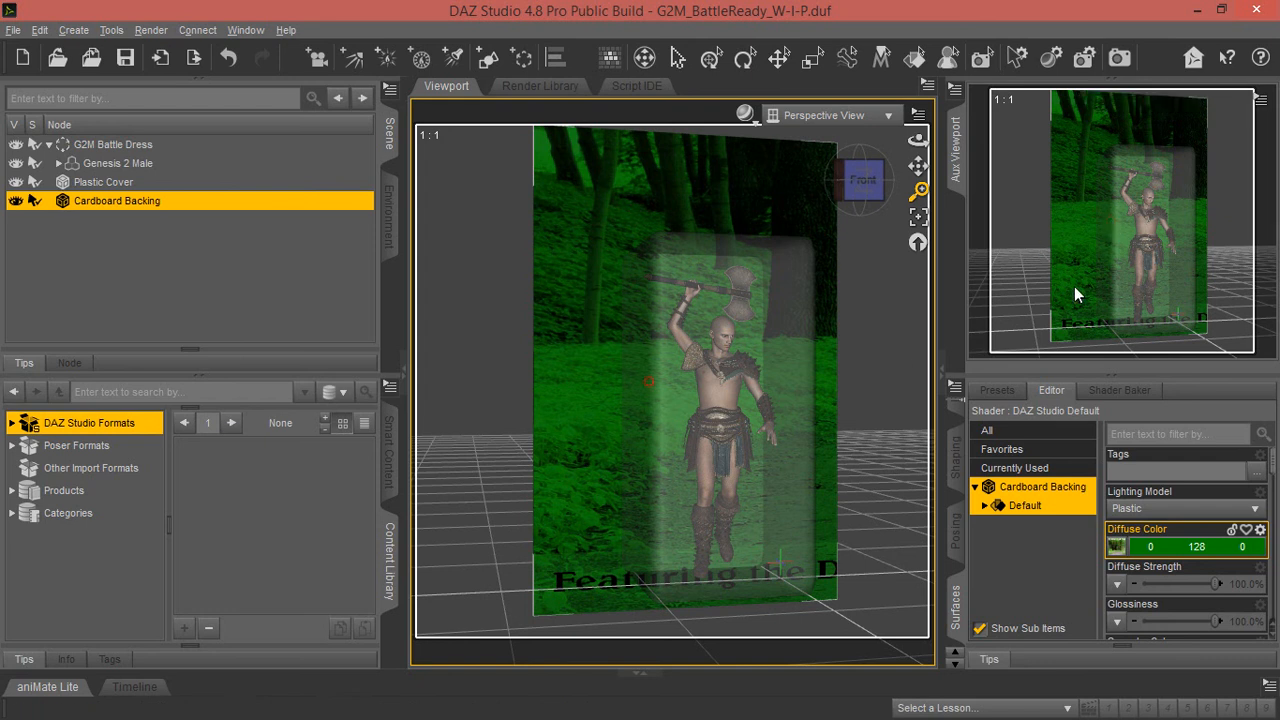
# Step: Set the Cardboard Backing's Horizontal Tiles to 3.01 and Vertical Tiles to 2.01 to fit the packaging image
pyautogui.scroll(-2, 887, 407)
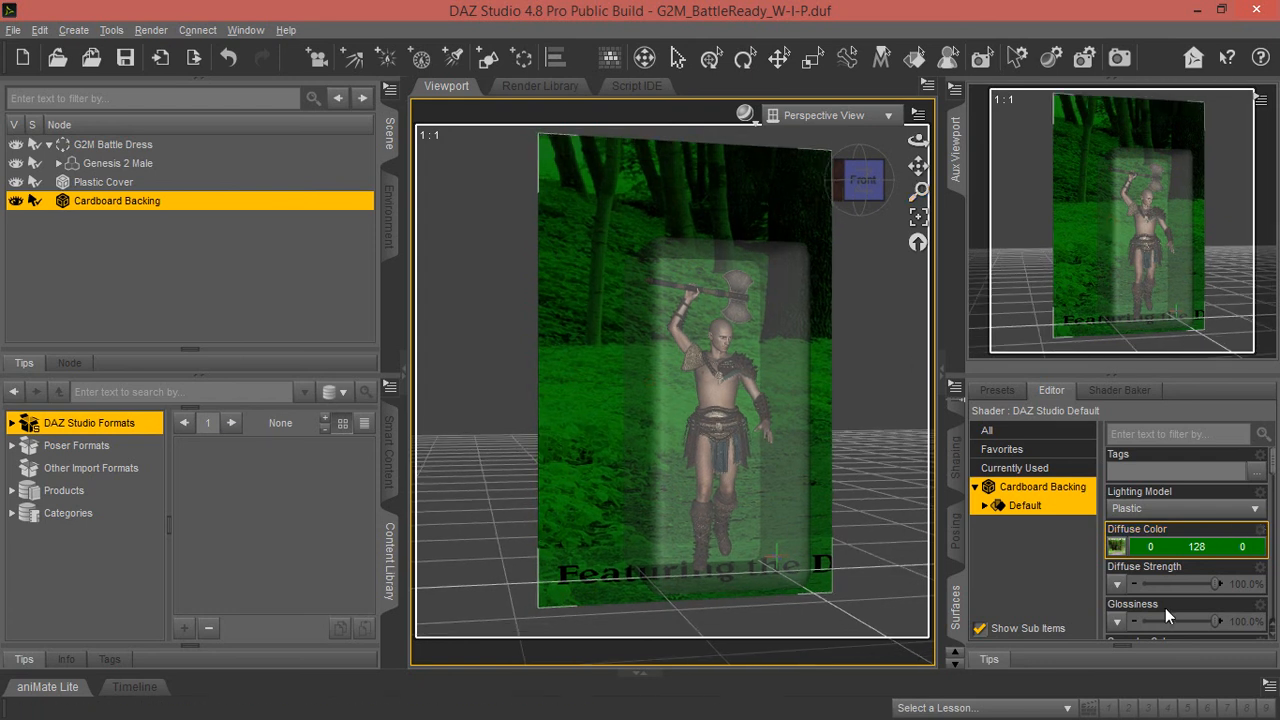
pyautogui.scroll(-1, 1150, 548)
pyautogui.scroll(-10, 1150, 548)
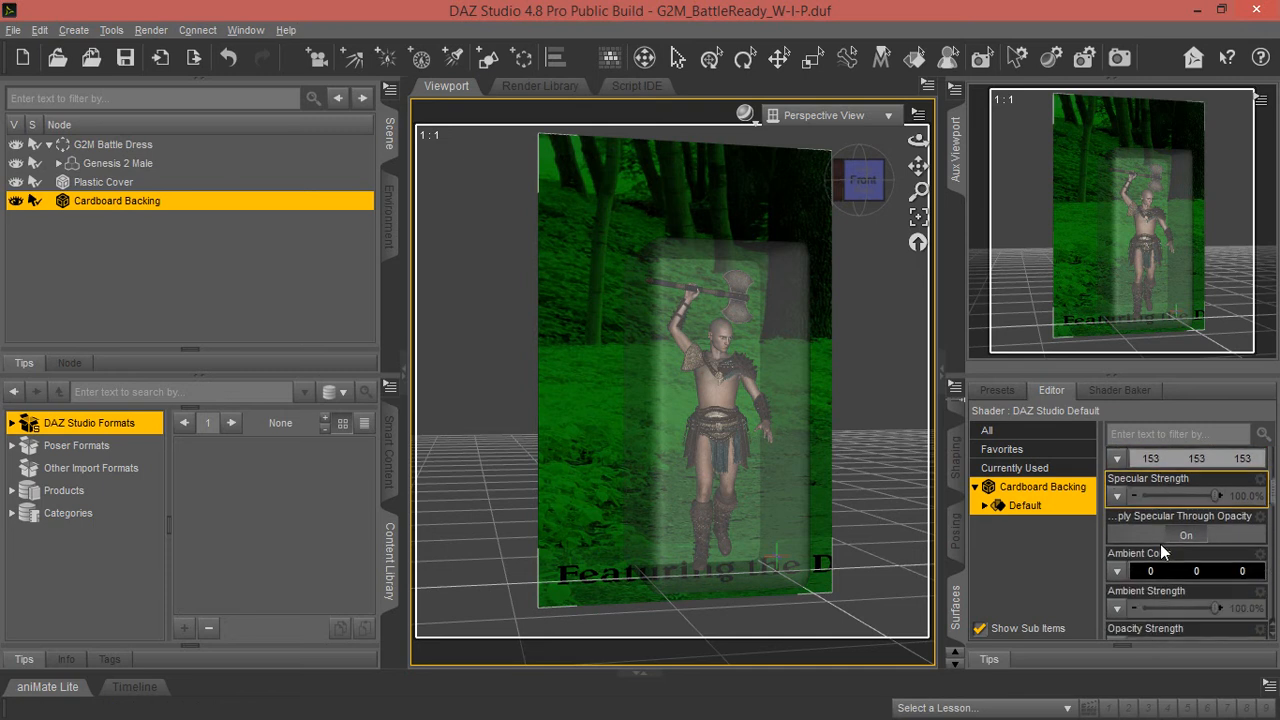
pyautogui.scroll(-10, 1166, 540)
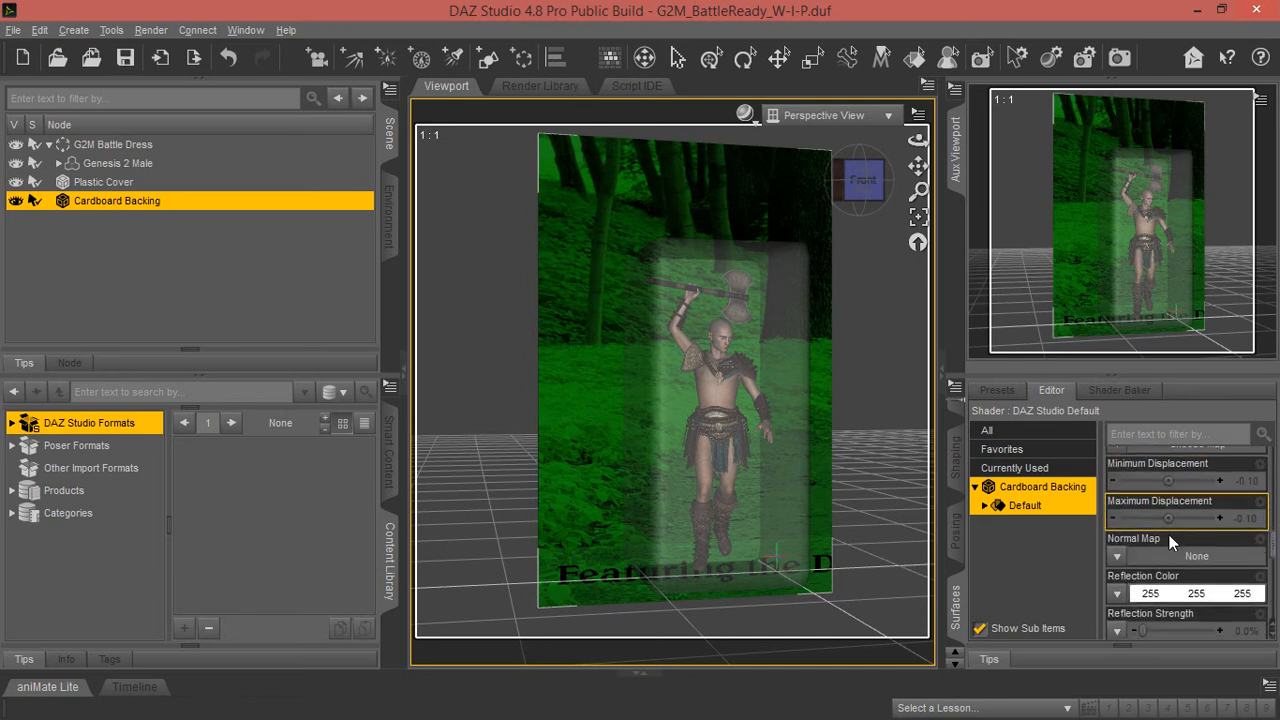
pyautogui.scroll(-2, 1170, 528)
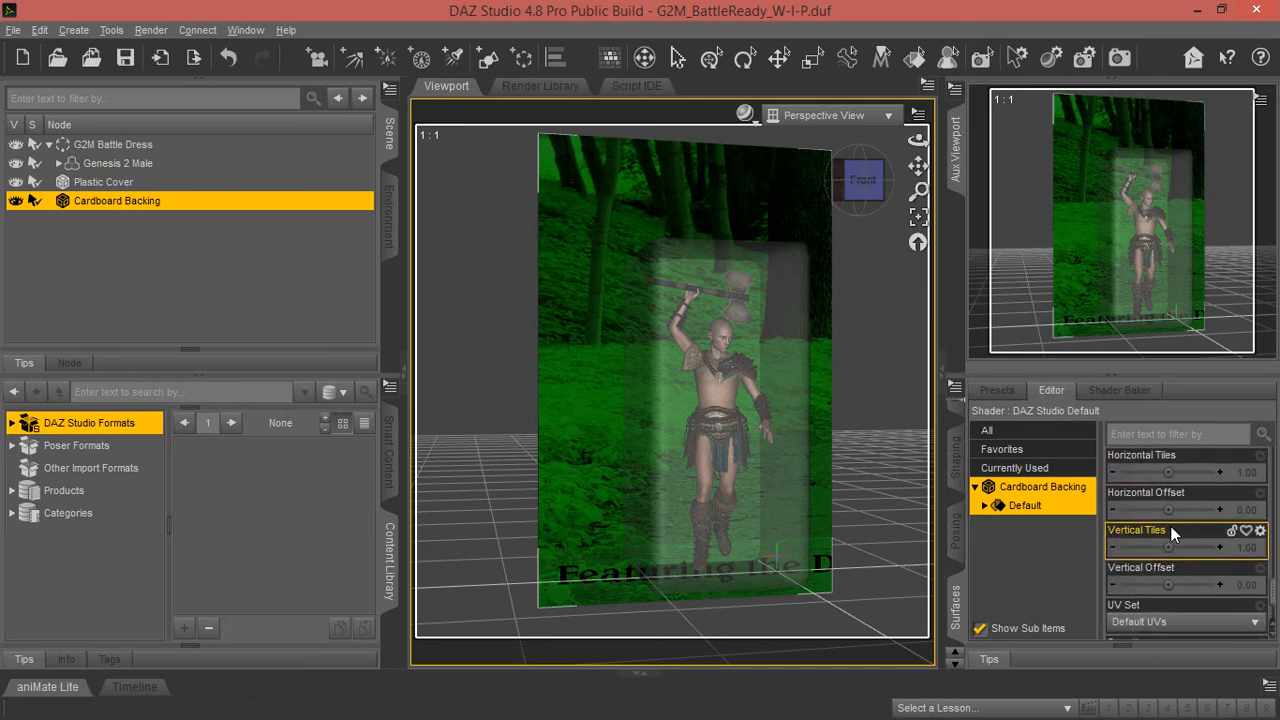
pyautogui.scroll(2, 1172, 518)
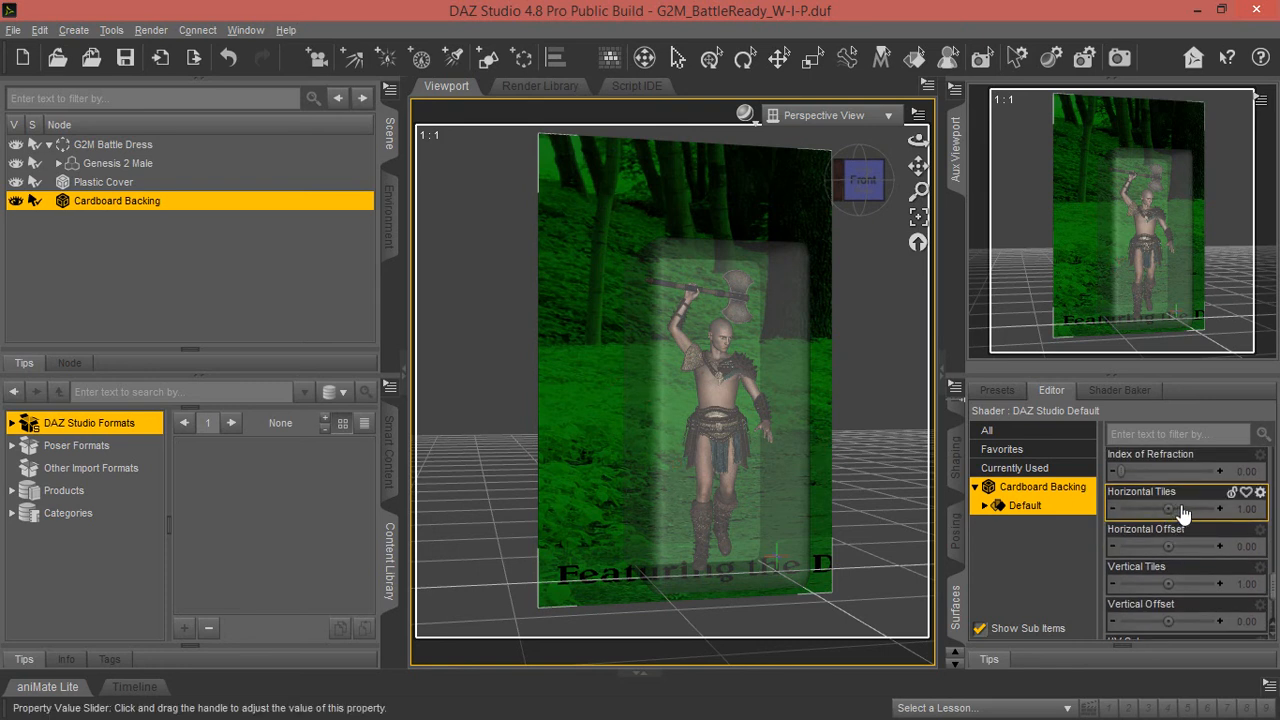
pyautogui.moveTo(1167, 510)
pyautogui.moveTo(1167, 510)
pyautogui.mouseDown()
pyautogui.moveTo(1194, 509)
pyautogui.moveTo(1166, 512)
pyautogui.mouseUp()
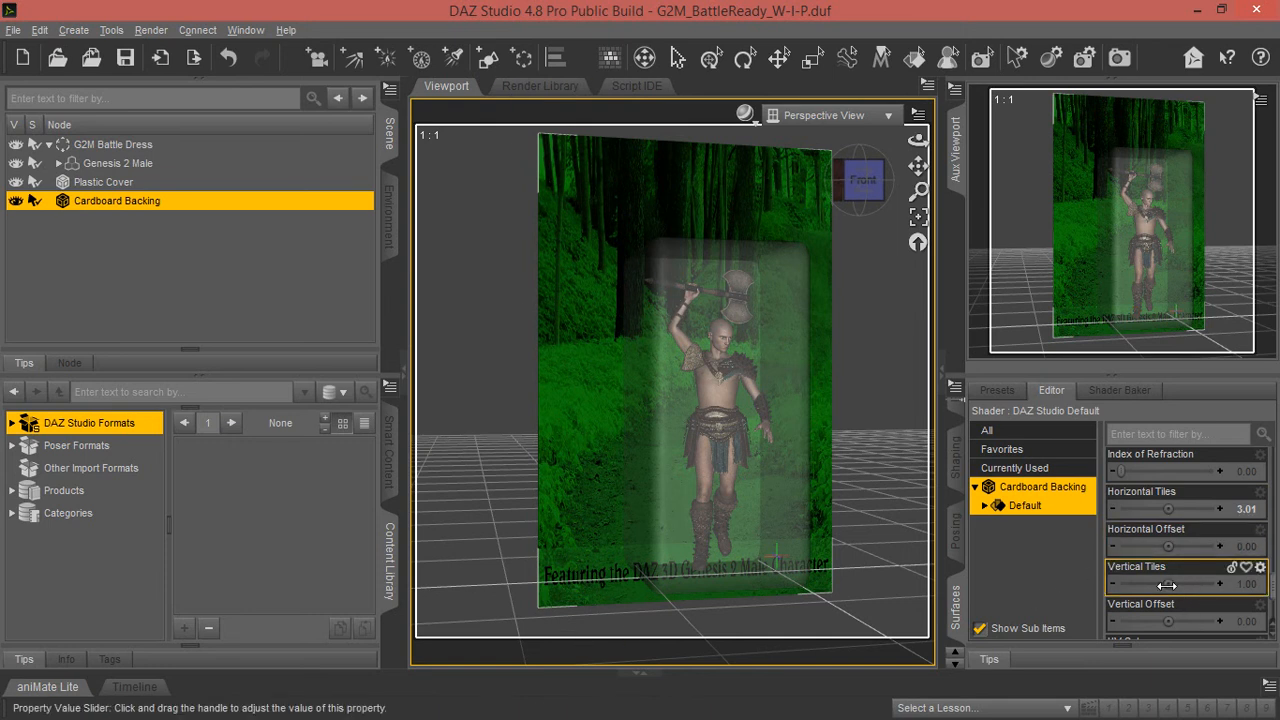
pyautogui.moveTo(1168, 583); pyautogui.dragTo(1192, 583)
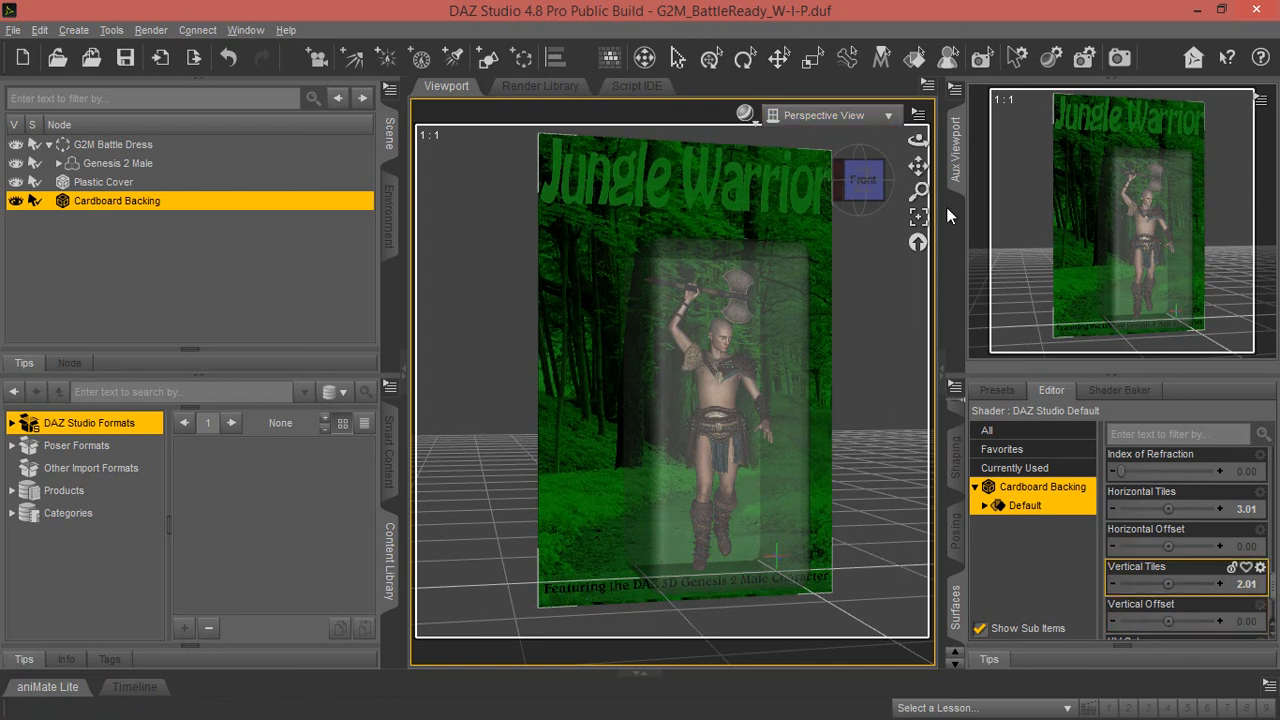
# Step: Try JungleWarrior_PackagingFinal2.png as the Cardboard Backing's Diffuse Color image map and undo that image change
pyautogui.moveTo(918, 140)
pyautogui.mouseDown()
pyautogui.moveTo(872, 140)
pyautogui.moveTo(866, 124)
pyautogui.moveTo(858, 134)
pyautogui.moveTo(917, 137)
pyautogui.mouseUp()
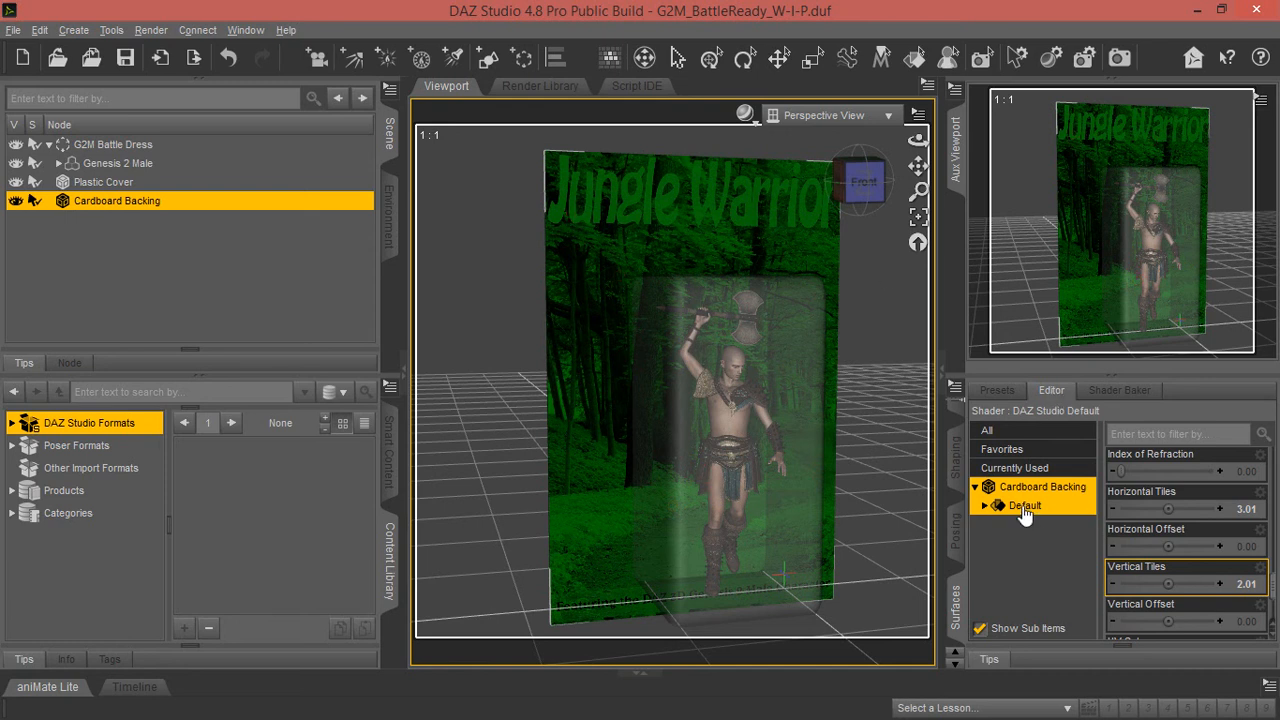
pyautogui.scroll(10, 1216, 500)
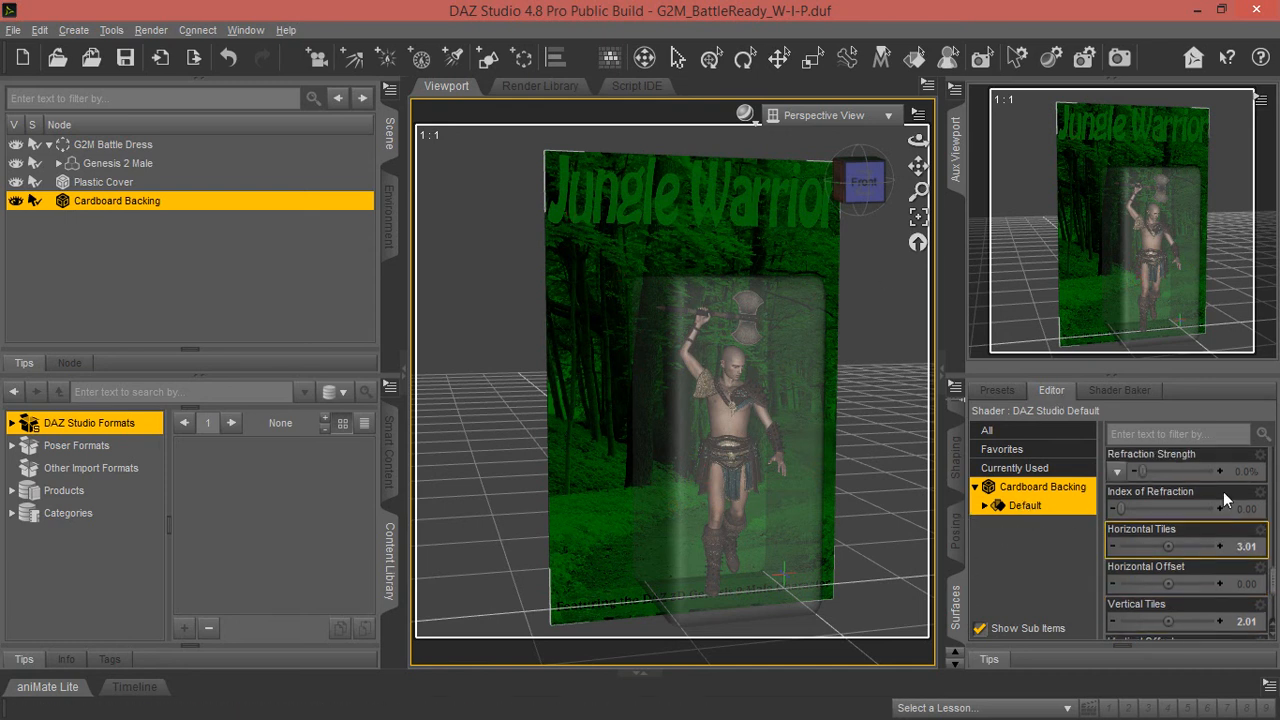
pyautogui.scroll(3, 1216, 500)
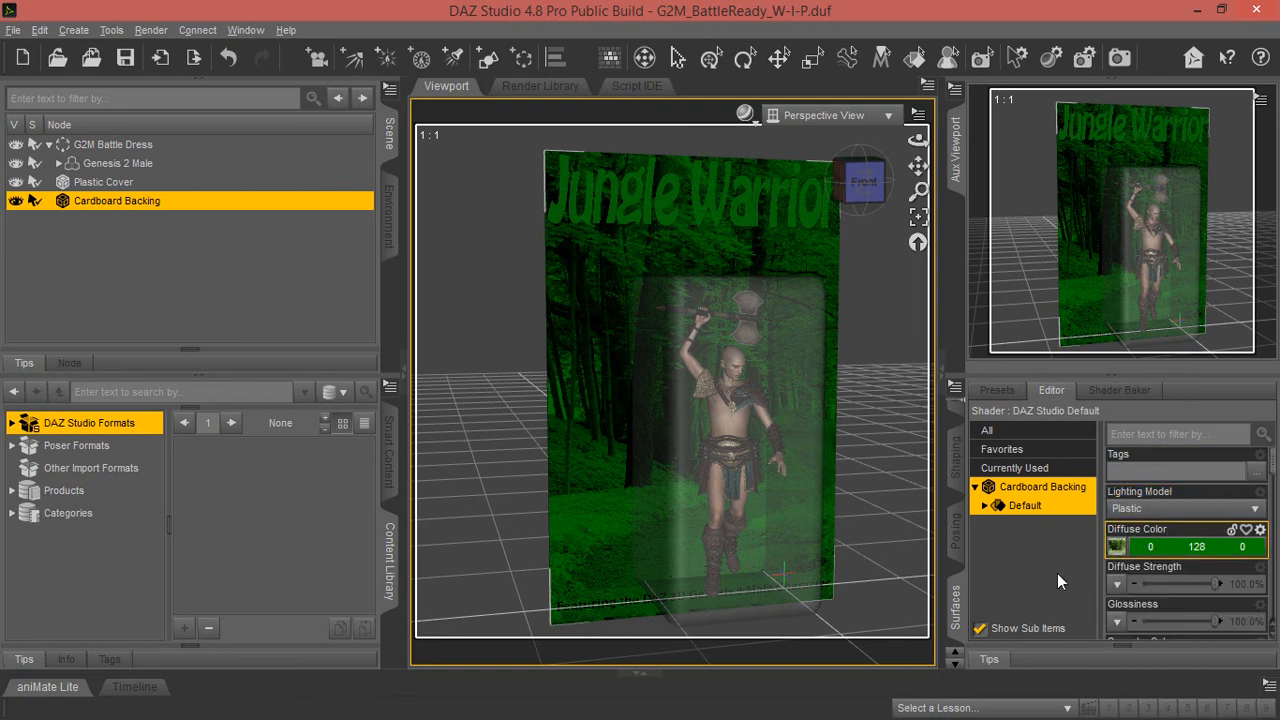
pyautogui.moveTo(1116, 548)
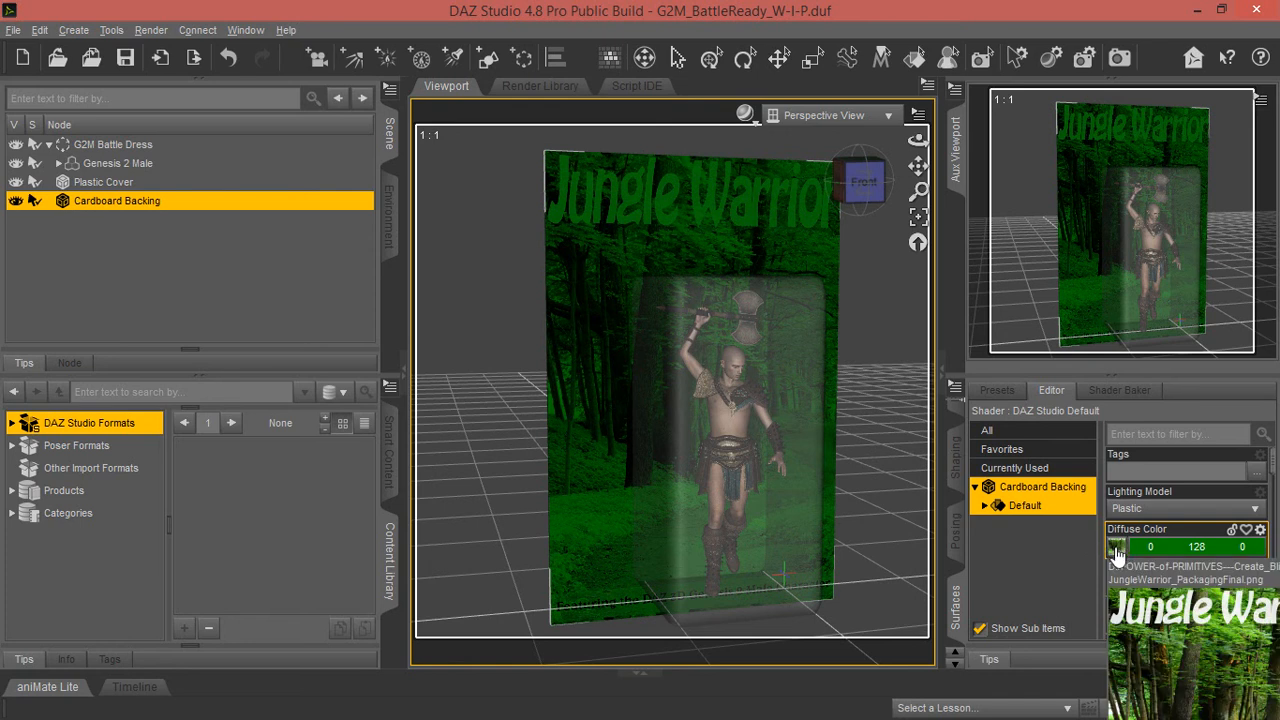
pyautogui.click(1116, 548)
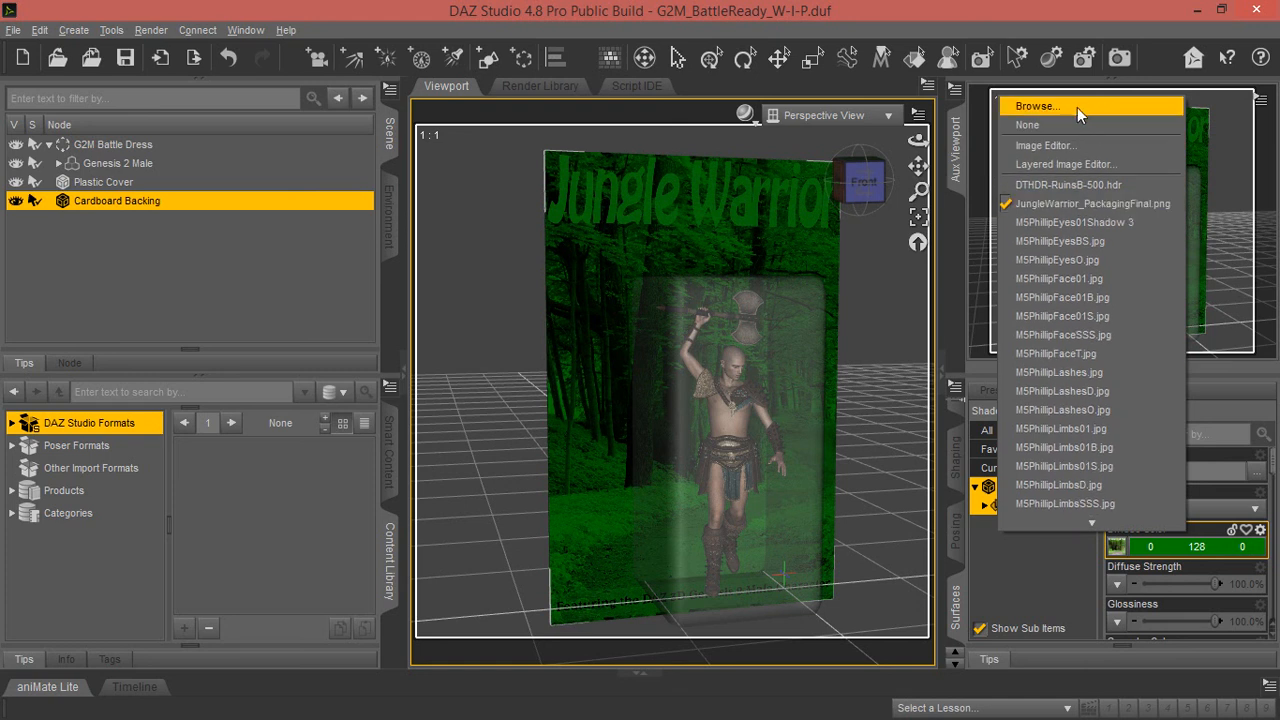
pyautogui.click(1077, 107)
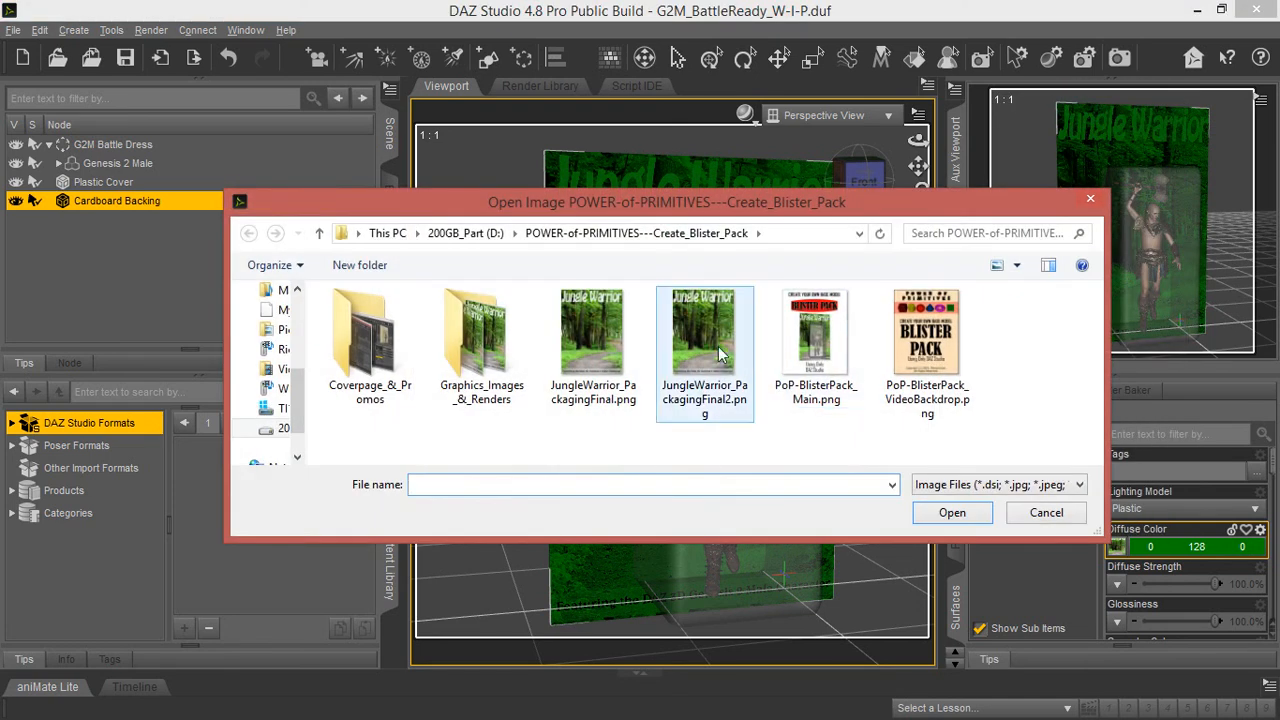
pyautogui.click(733, 362)
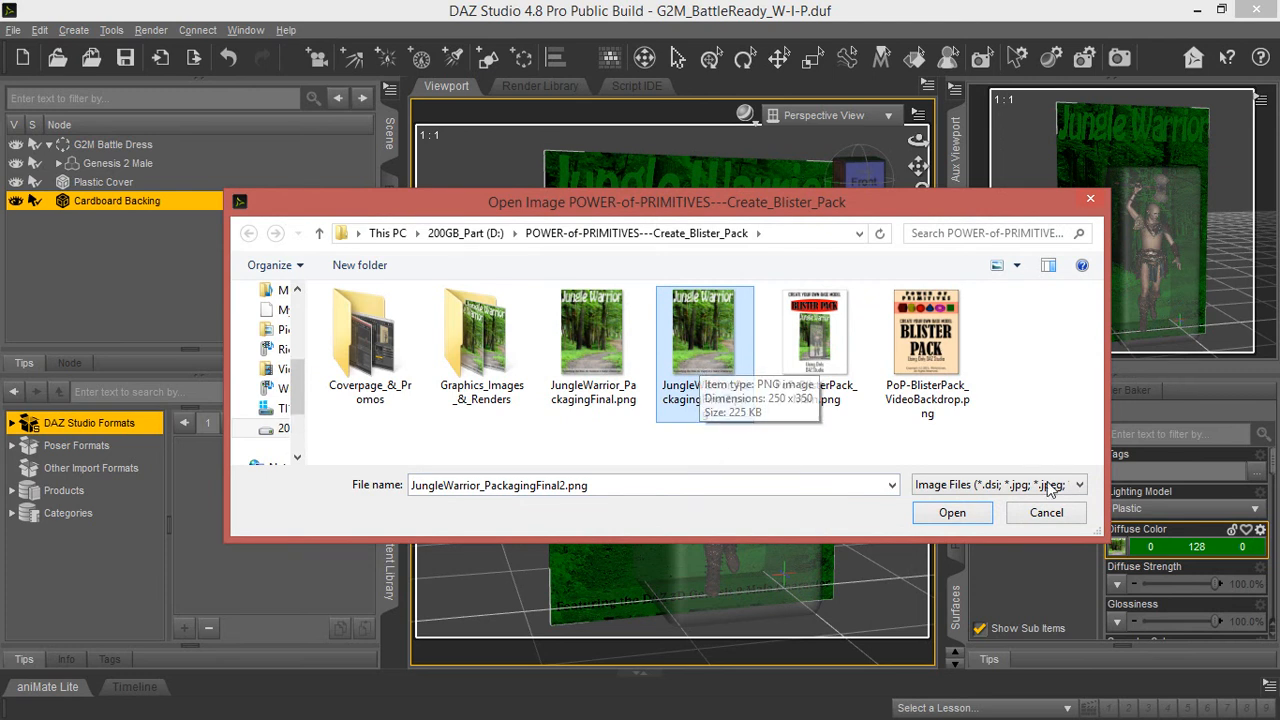
pyautogui.click(952, 513)
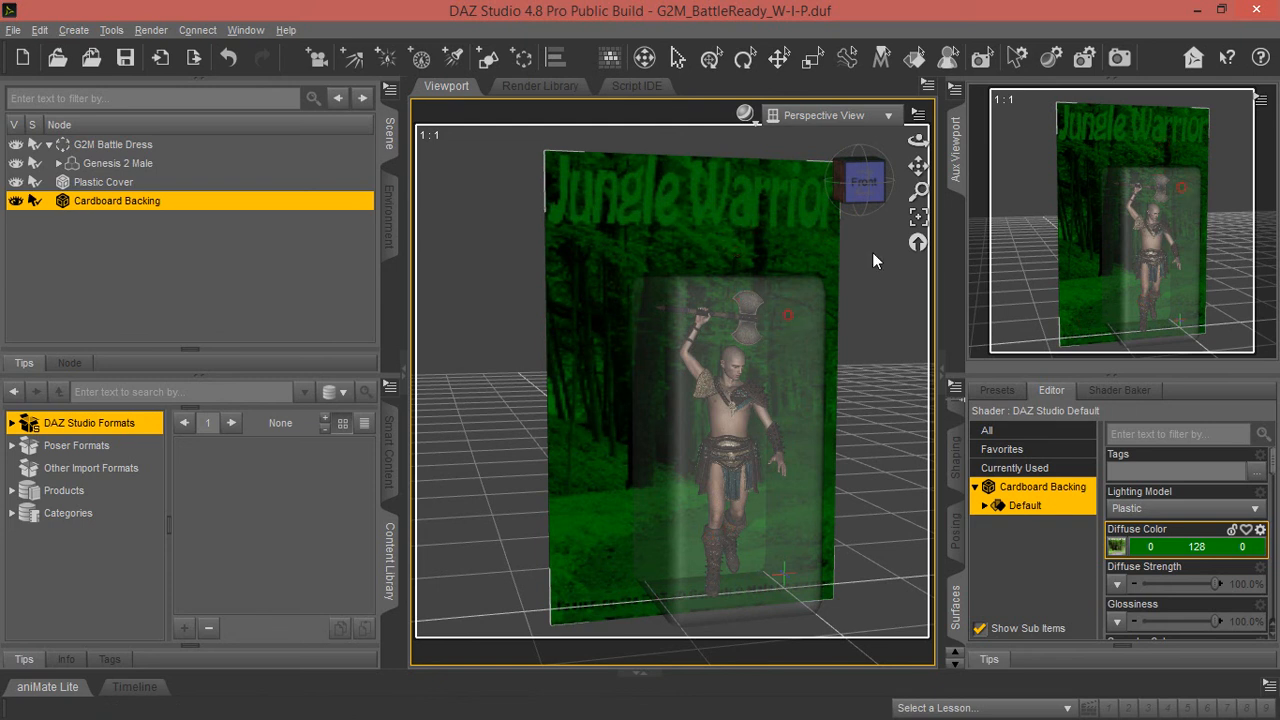
pyautogui.click(42, 30)
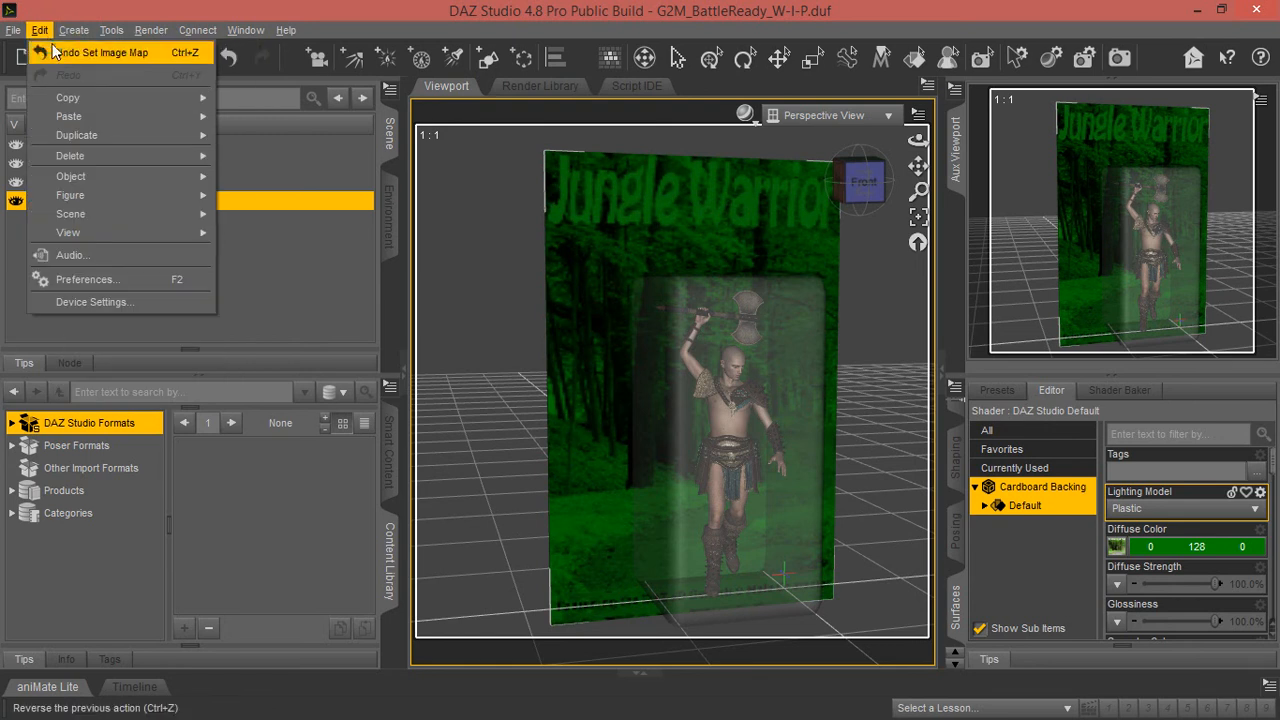
pyautogui.click(54, 53)
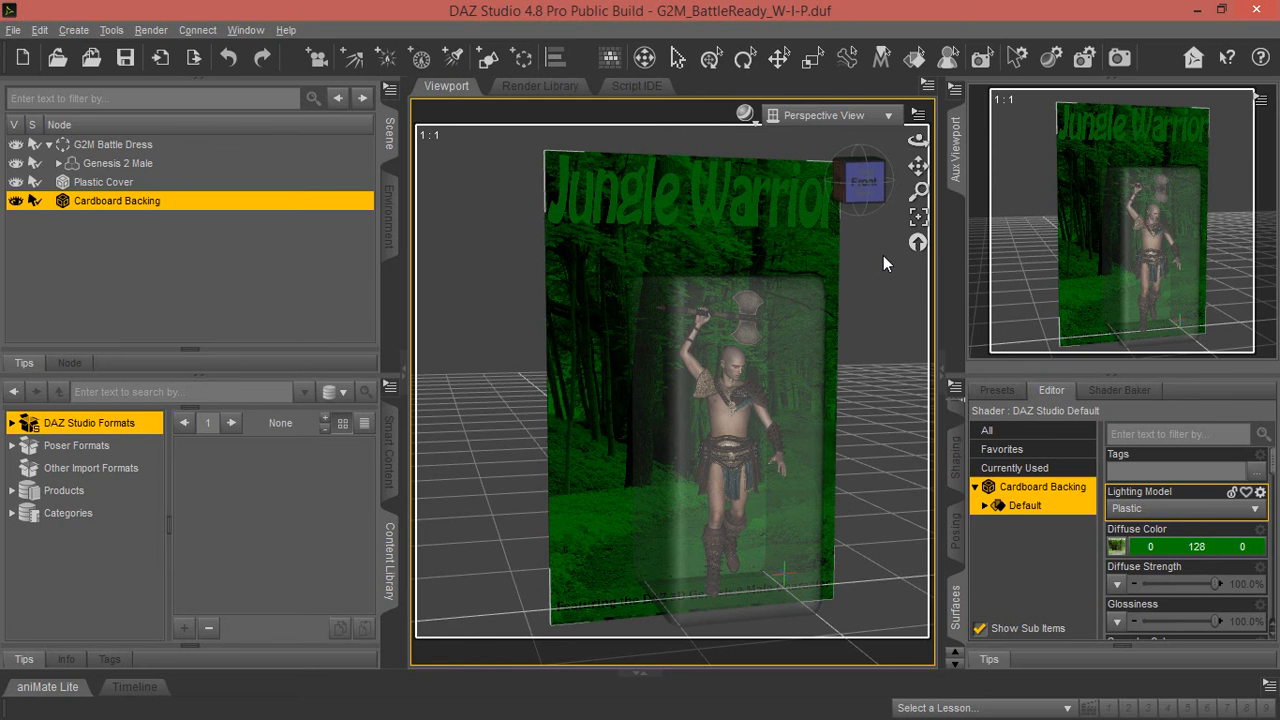
# Step: Select the Plastic Cover's surface and set its Lighting Model to Glossy (Plastic)
pyautogui.click(97, 183)
pyautogui.moveTo(917, 140); pyautogui.dragTo(905, 175)
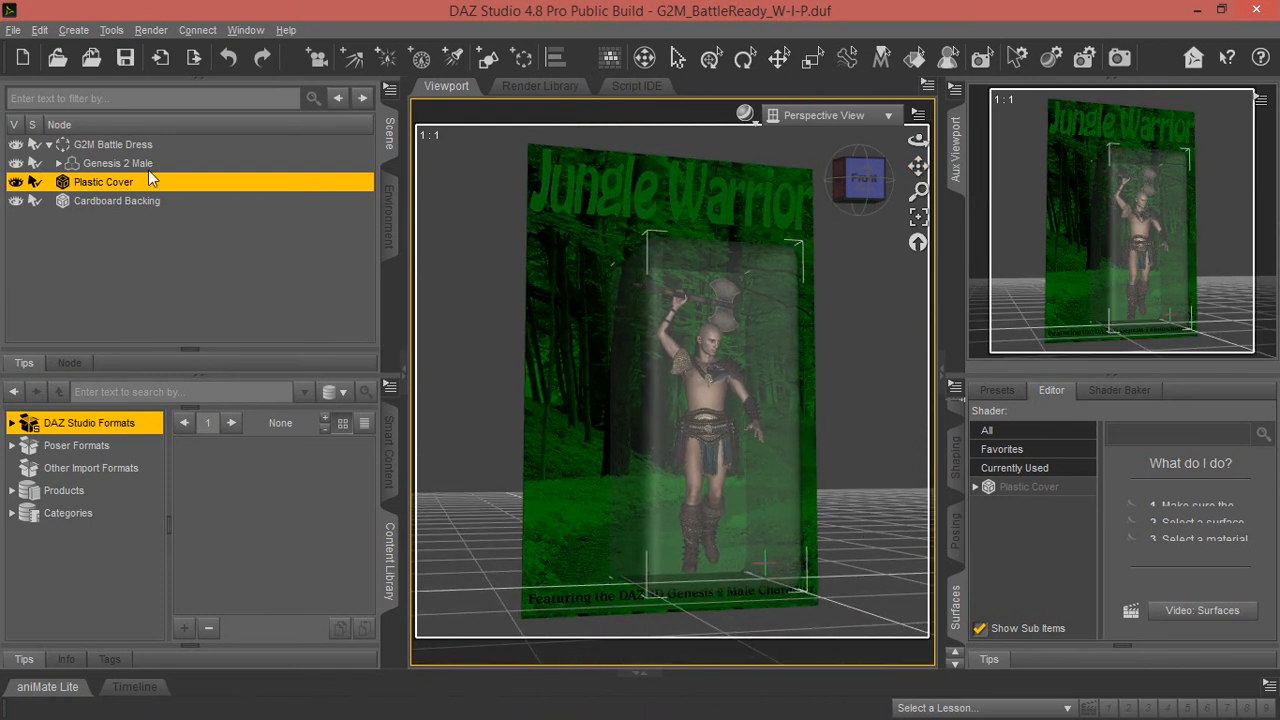
pyautogui.click(1030, 487)
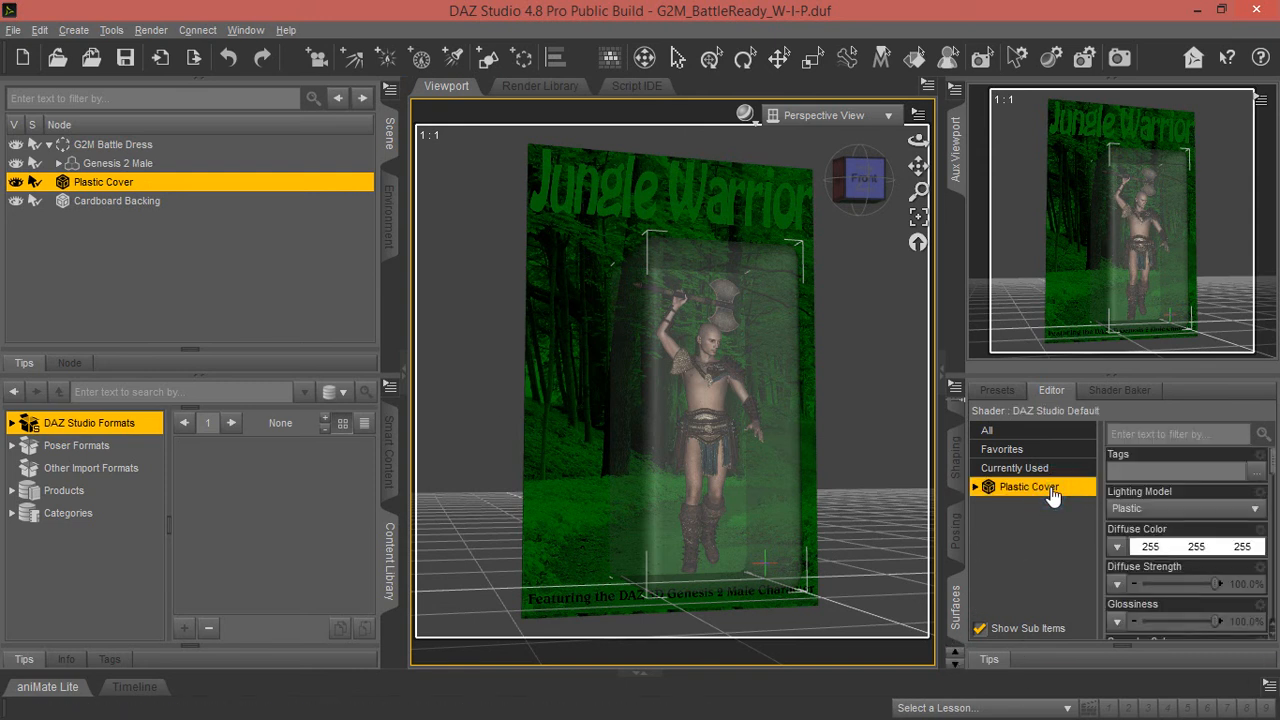
pyautogui.scroll(-1, 1255, 525)
pyautogui.scroll(-8, 1255, 525)
pyautogui.scroll(9, 1191, 561)
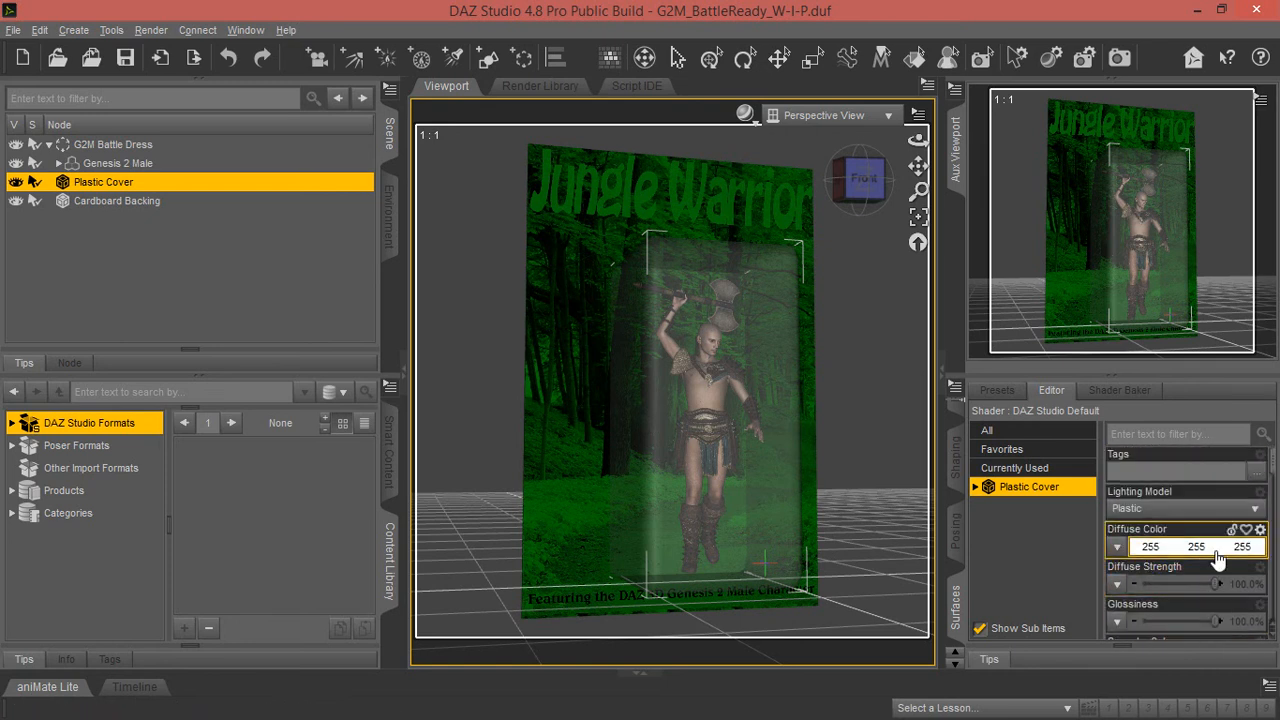
pyautogui.click(1163, 511)
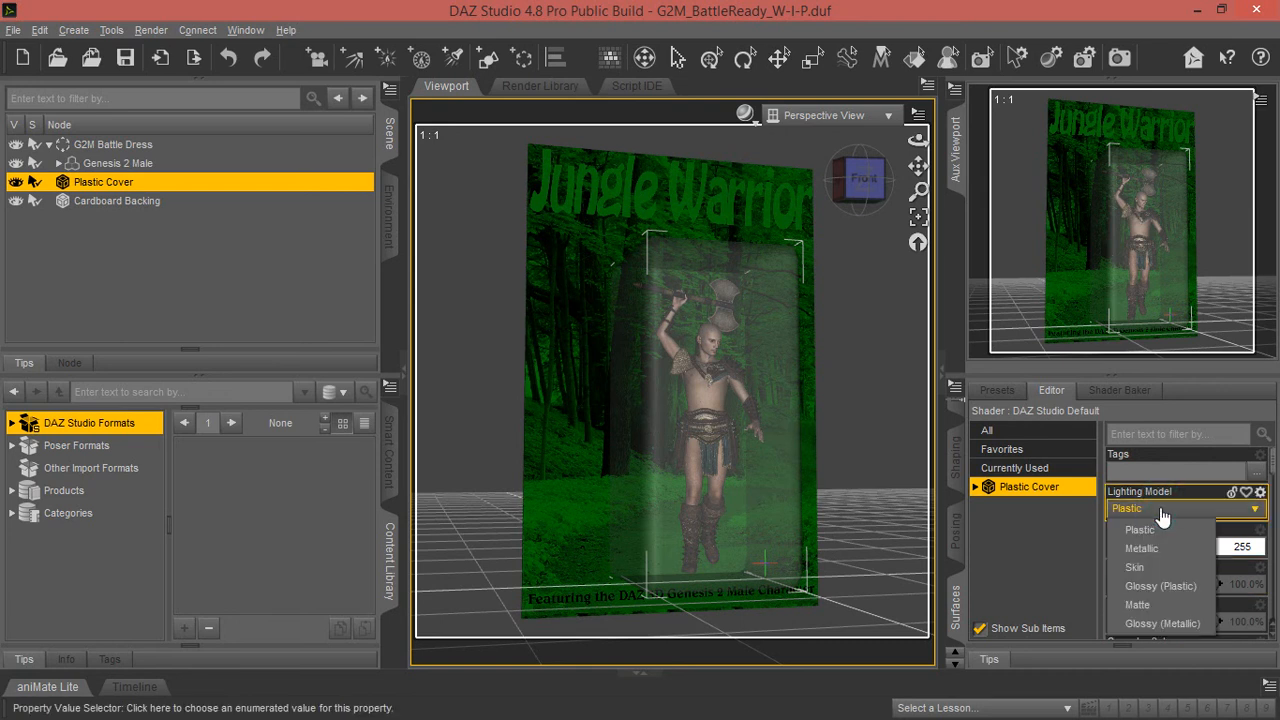
pyautogui.click(1195, 587)
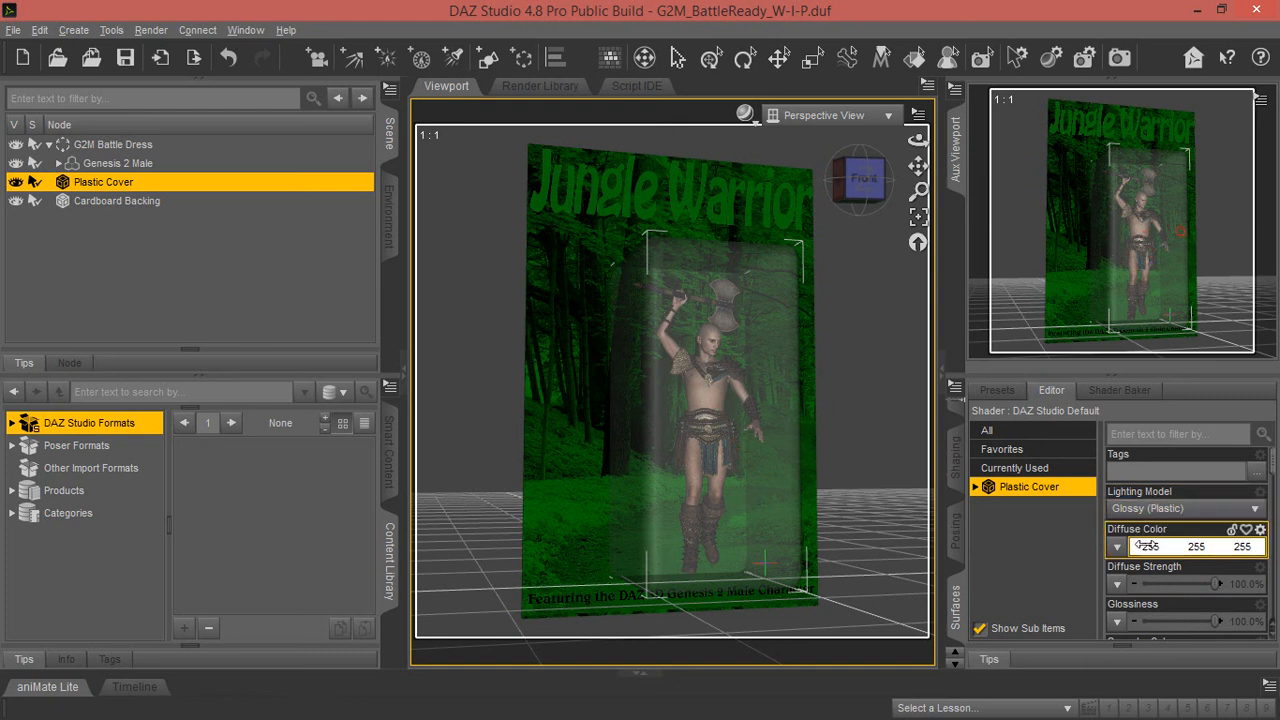
# Step: Set the Plastic Cover's Ambient Color to white (255, 255, 255)
pyautogui.scroll(-1, 1230, 551)
pyautogui.scroll(-3, 1230, 551)
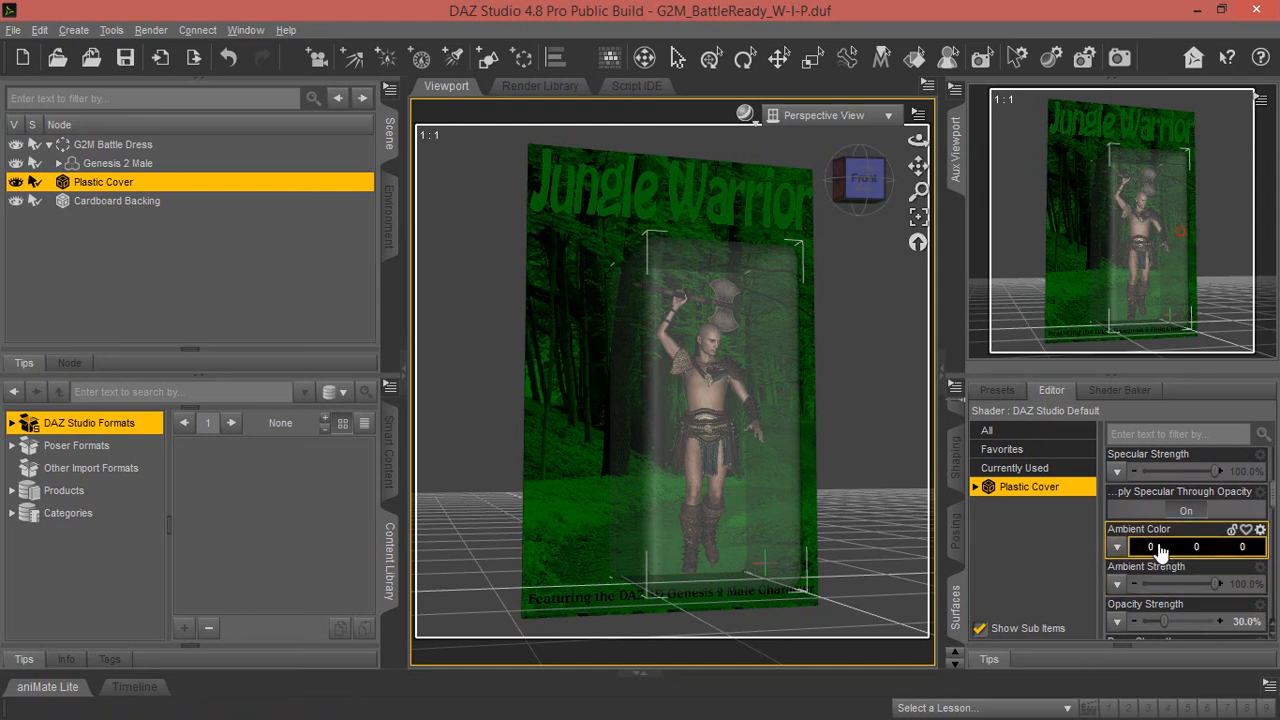
pyautogui.click(1174, 548)
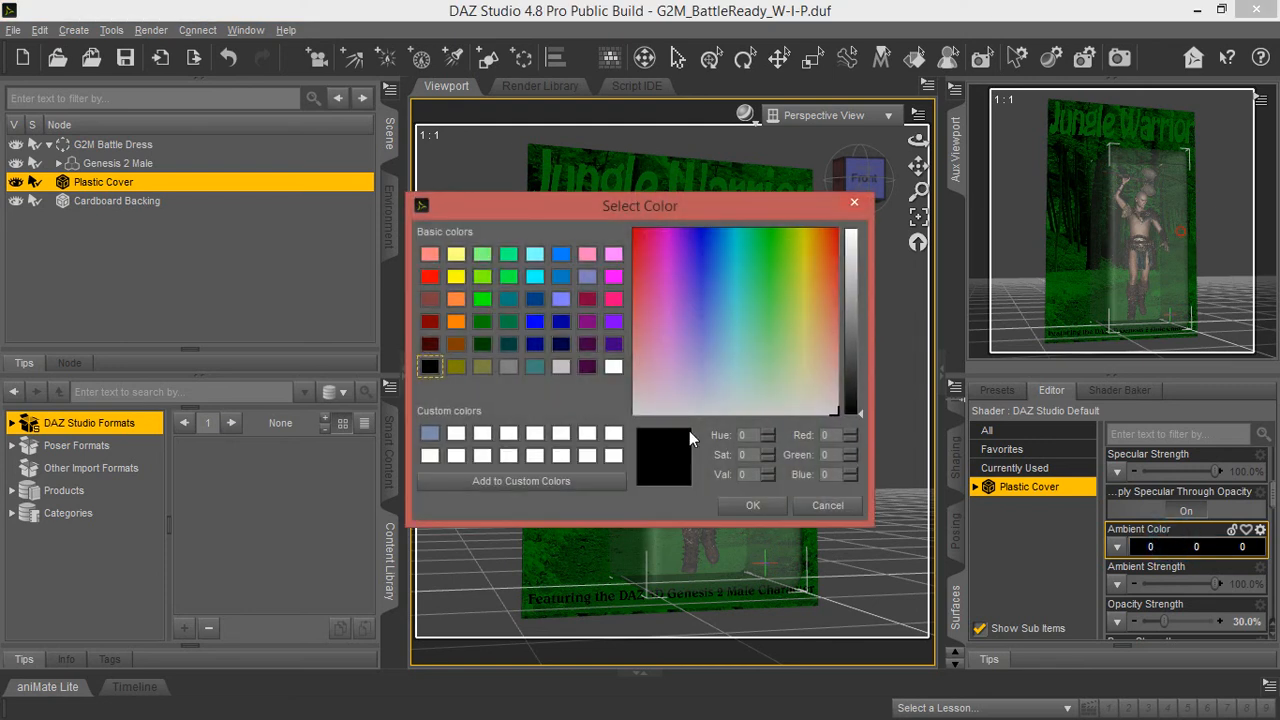
pyautogui.click(613, 366)
pyautogui.moveTo(729, 210); pyautogui.dragTo(1099, 134)
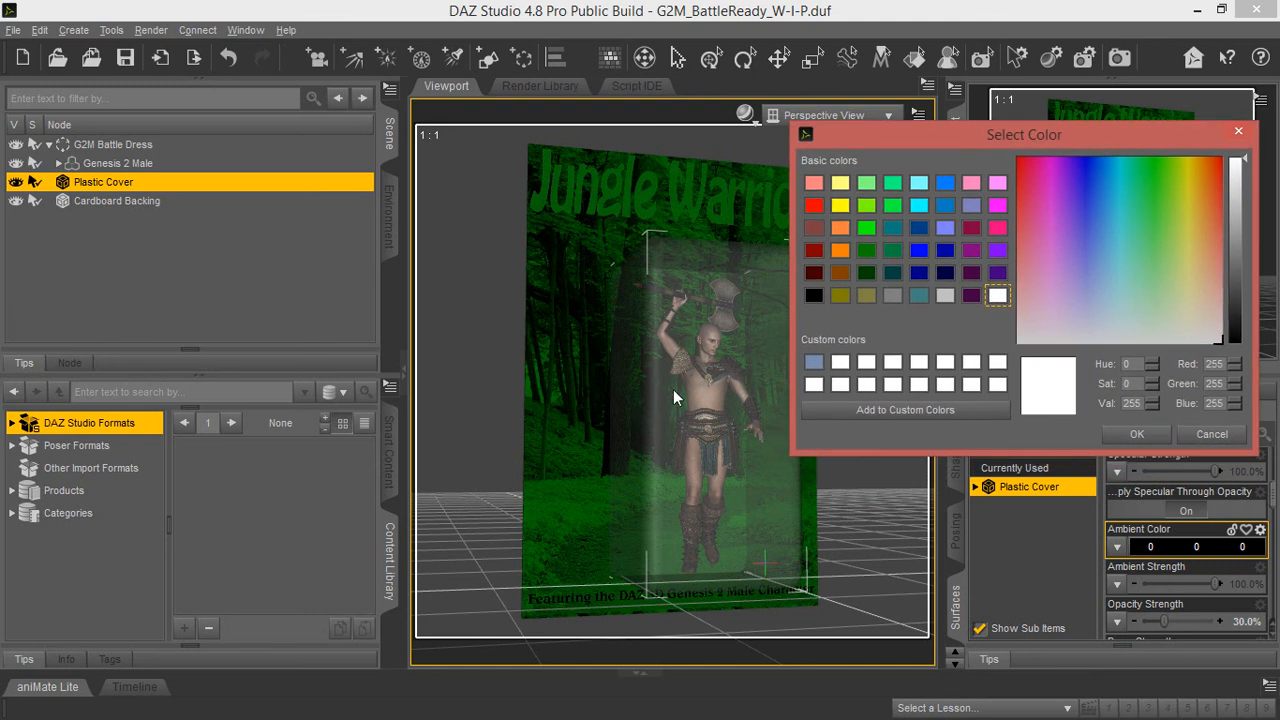
pyautogui.click(1137, 434)
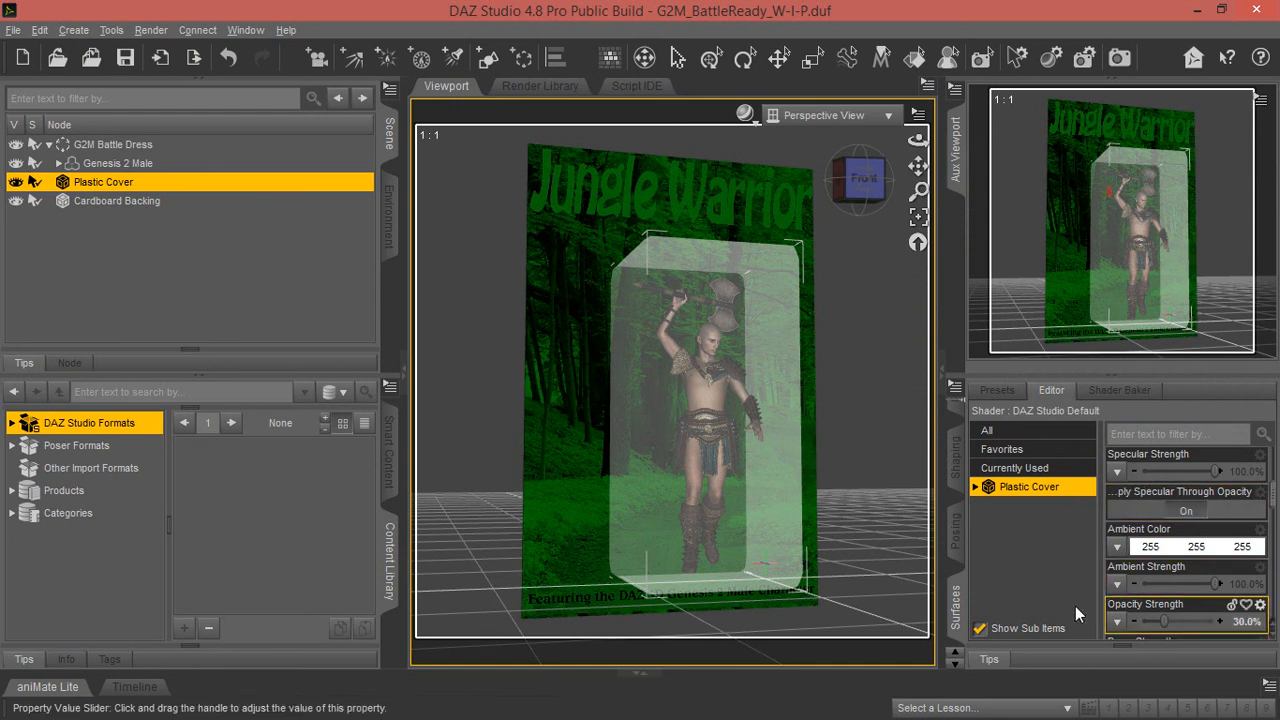
# Step: Lower the Plastic Cover's Opacity Strength to 16.9%
pyautogui.moveTo(917, 141); pyautogui.dragTo(984, 154)
pyautogui.scroll(2, 1243, 509)
pyautogui.scroll(3, 1243, 509)
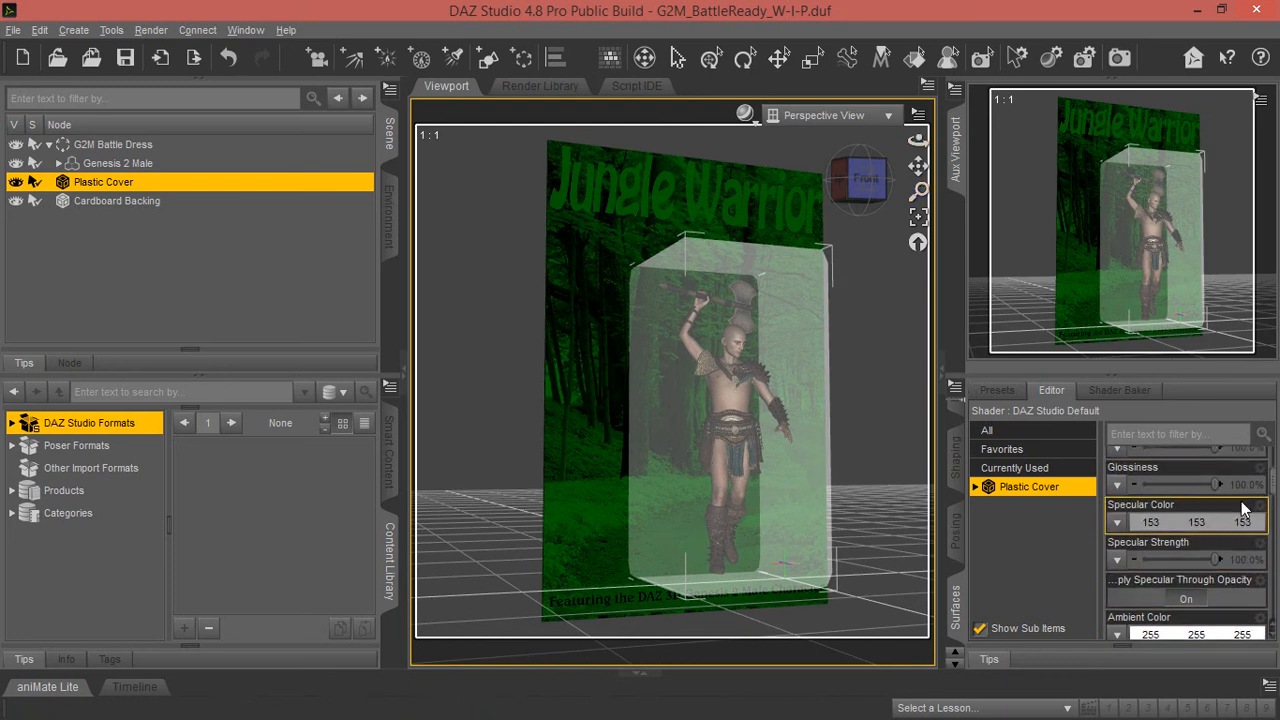
pyautogui.scroll(-6, 1243, 509)
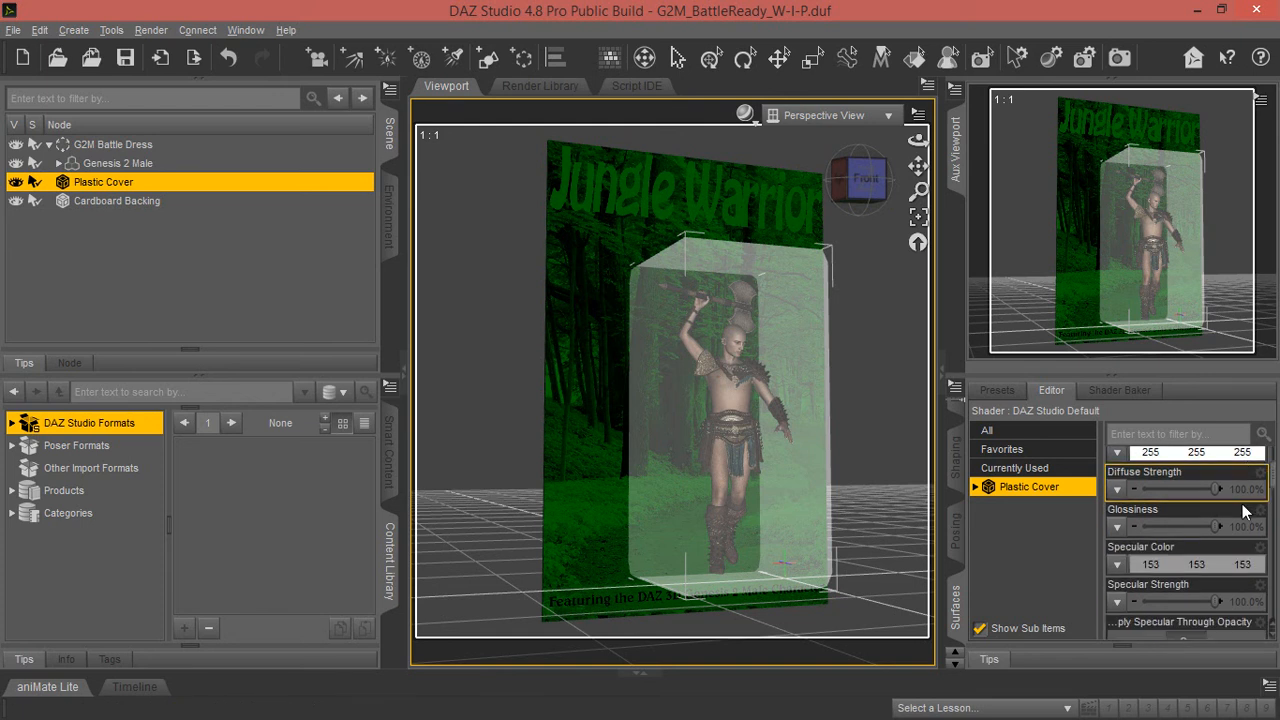
pyautogui.scroll(-3, 1240, 505)
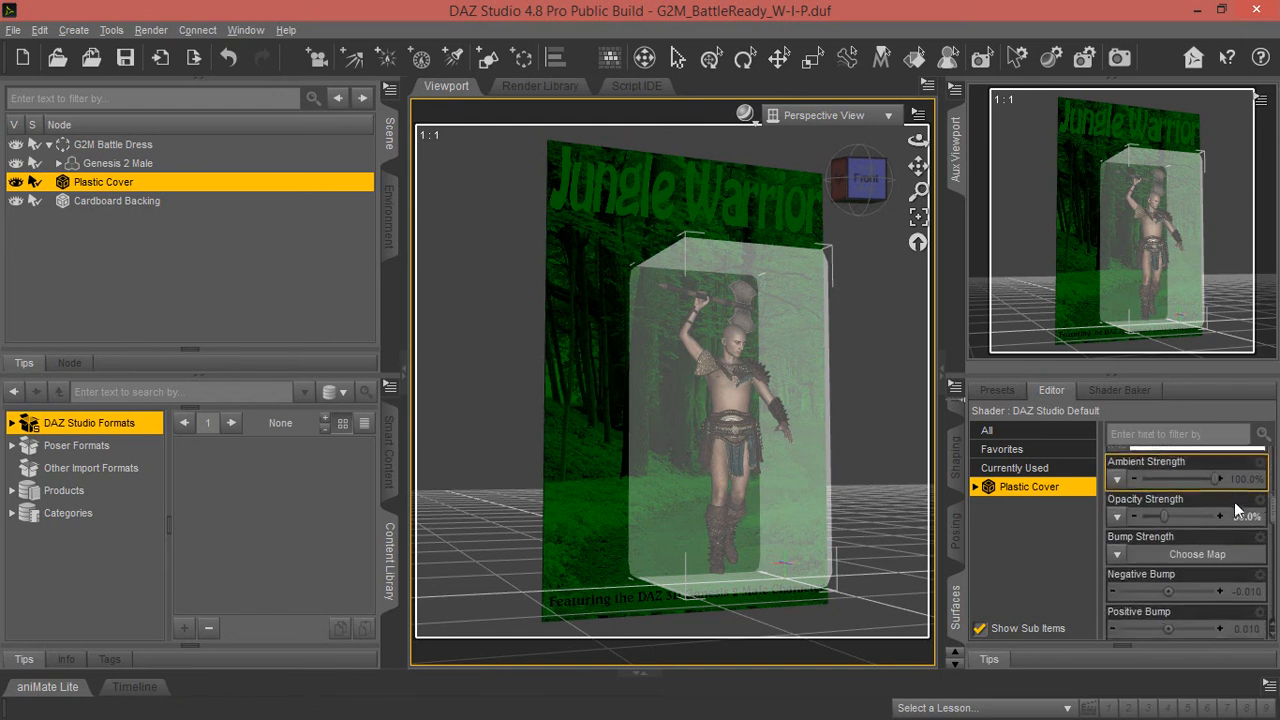
pyautogui.scroll(1, 1237, 509)
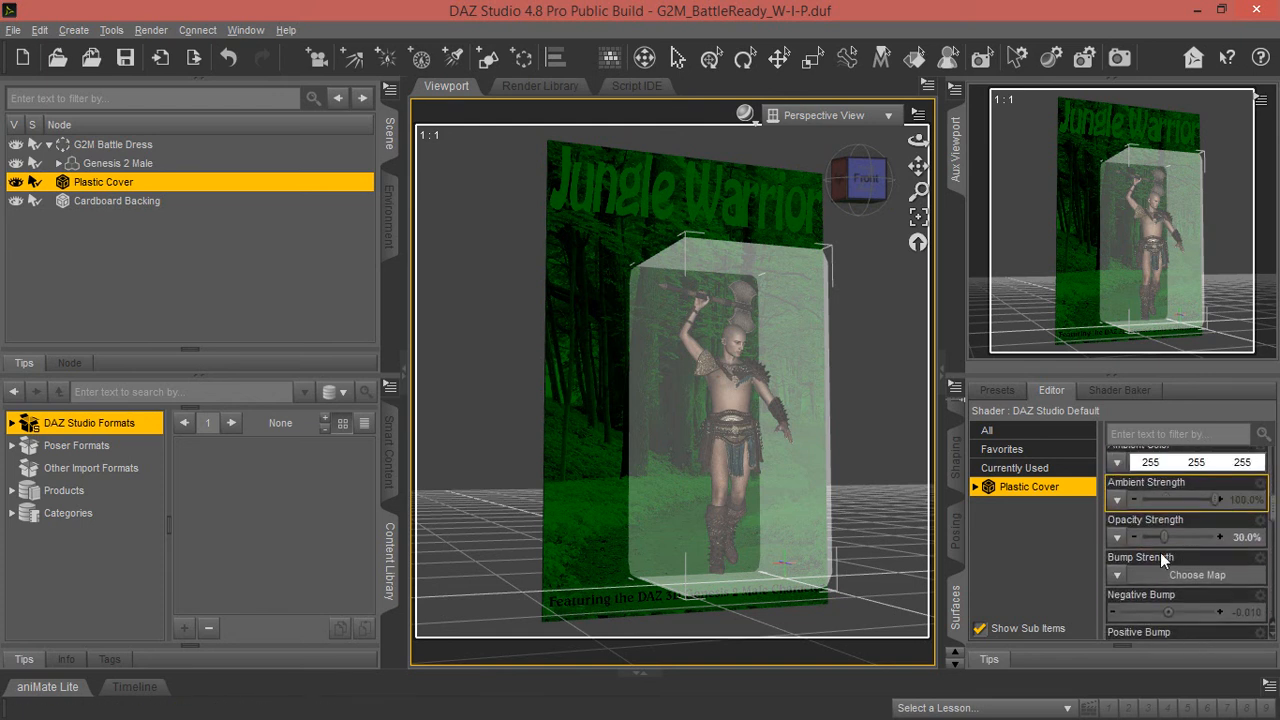
pyautogui.moveTo(1163, 536)
pyautogui.mouseDown()
pyautogui.moveTo(1131, 539)
pyautogui.moveTo(1157, 538)
pyautogui.mouseUp()
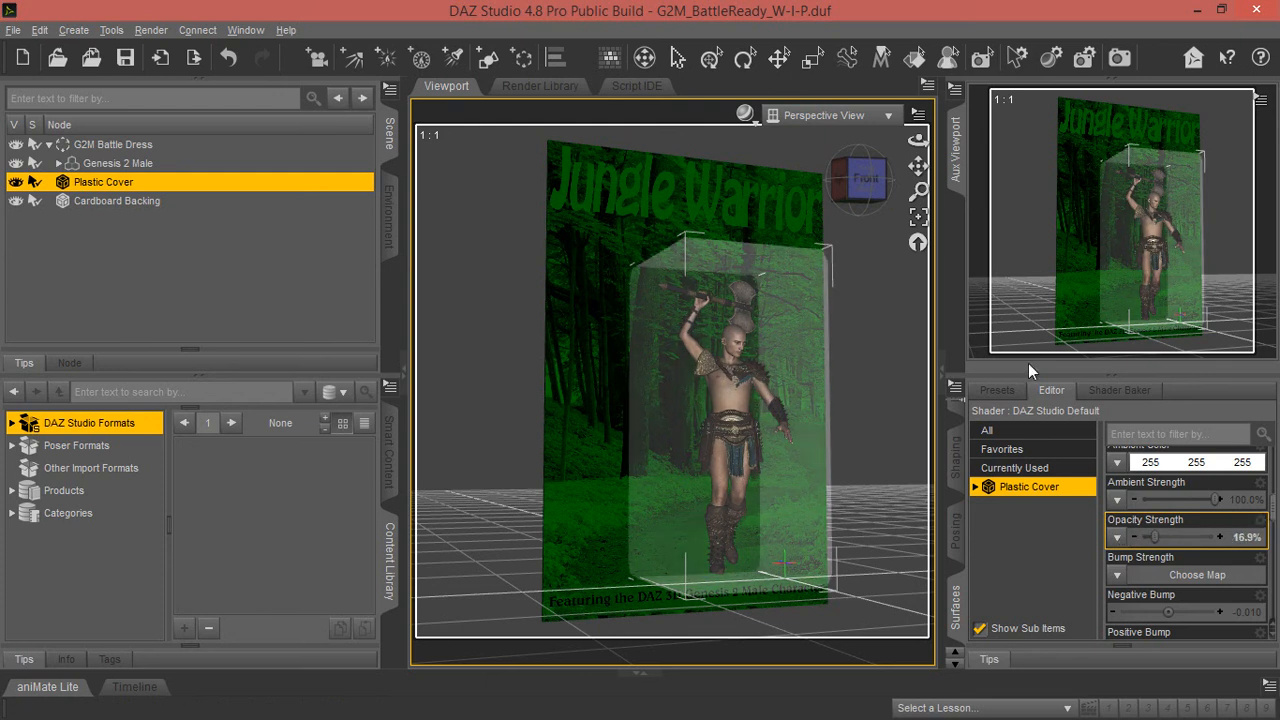
pyautogui.moveTo(918, 140)
pyautogui.mouseDown()
pyautogui.moveTo(830, 150)
pyautogui.moveTo(905, 143)
pyautogui.mouseUp()
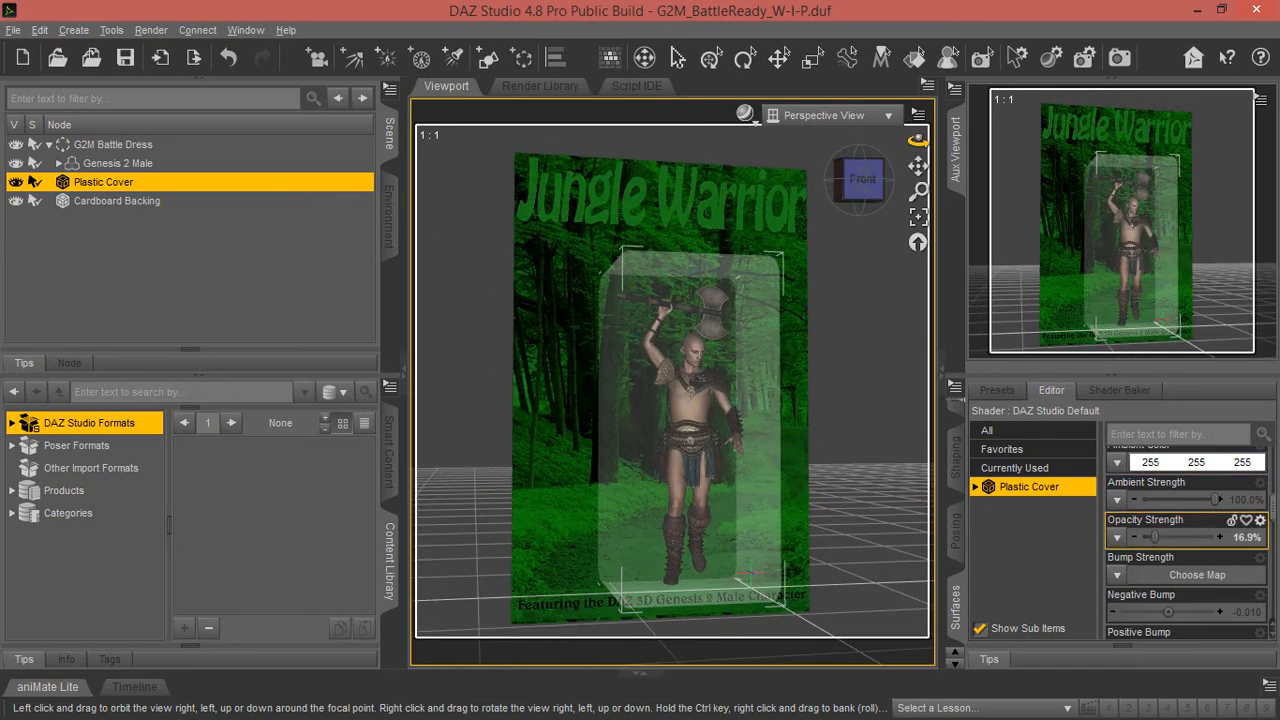
# Step: Examine the Plastic Cover's surface properties, from the reflection and displacement settings to the Lighting Model and diffuse settings
pyautogui.scroll(-2, 1175, 566)
pyautogui.scroll(-2, 1186, 568)
pyautogui.scroll(-3, 1229, 560)
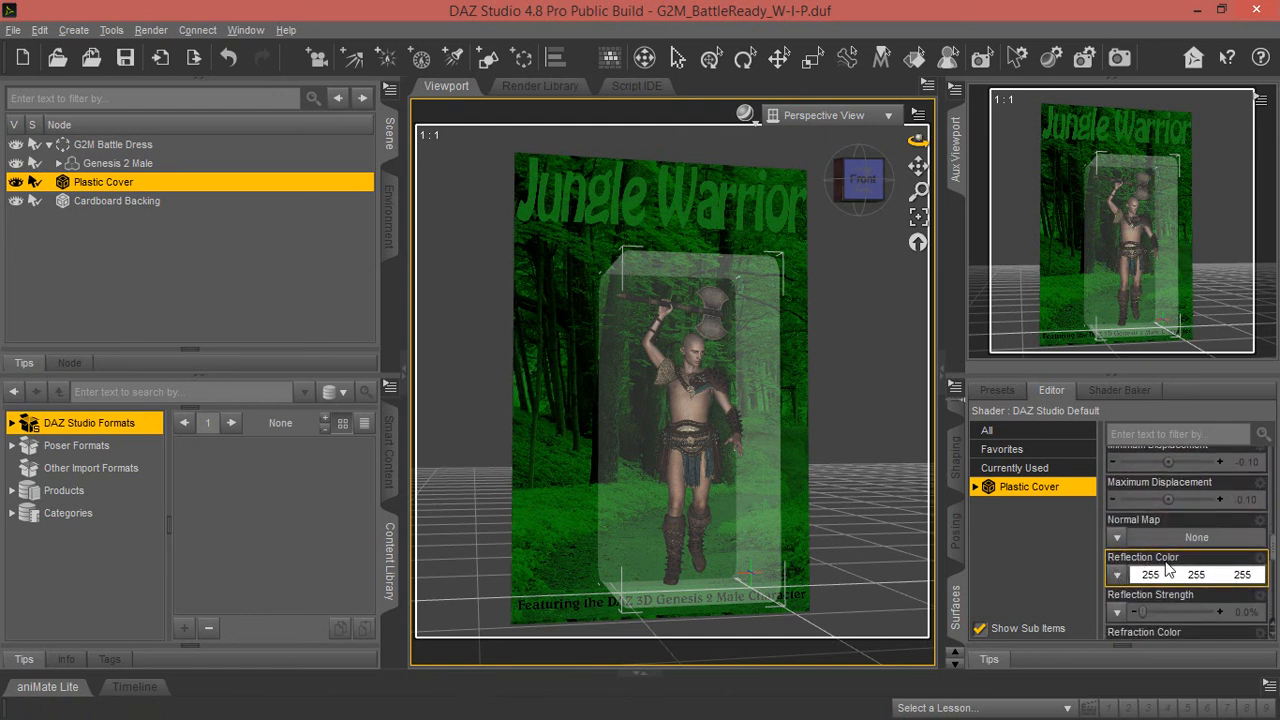
pyautogui.scroll(-3, 1185, 568)
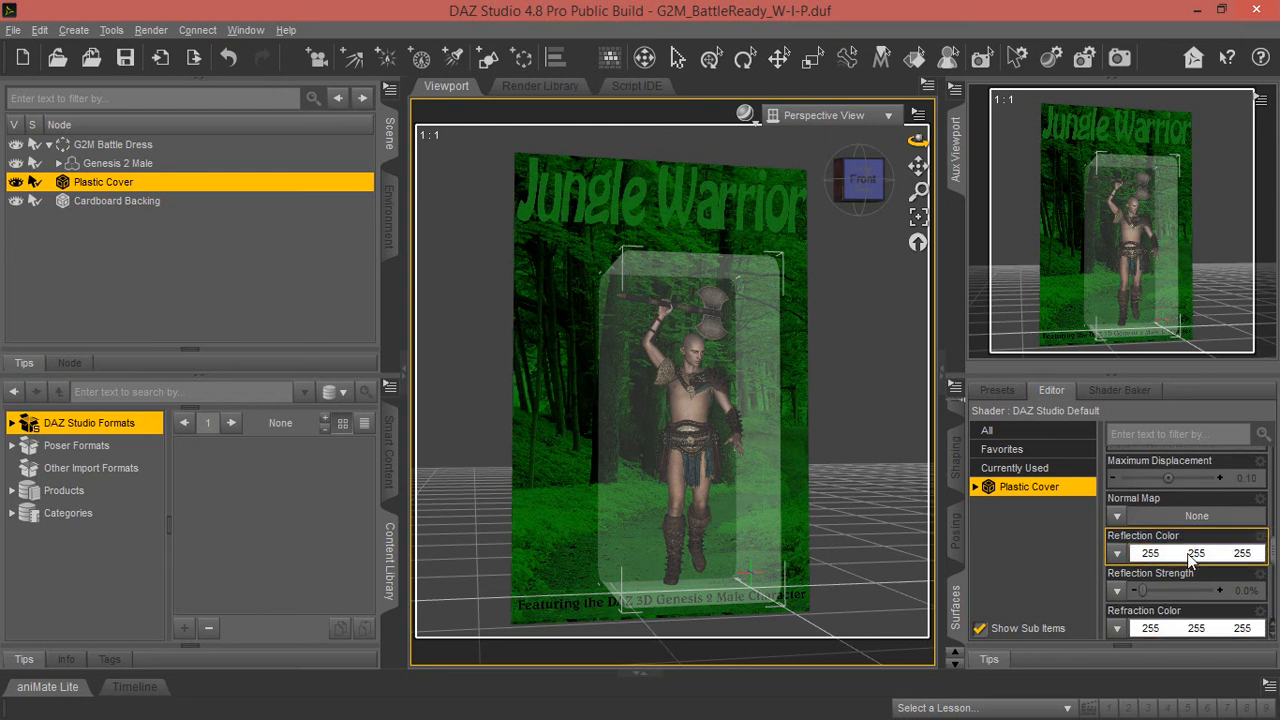
pyautogui.scroll(5, 1188, 556)
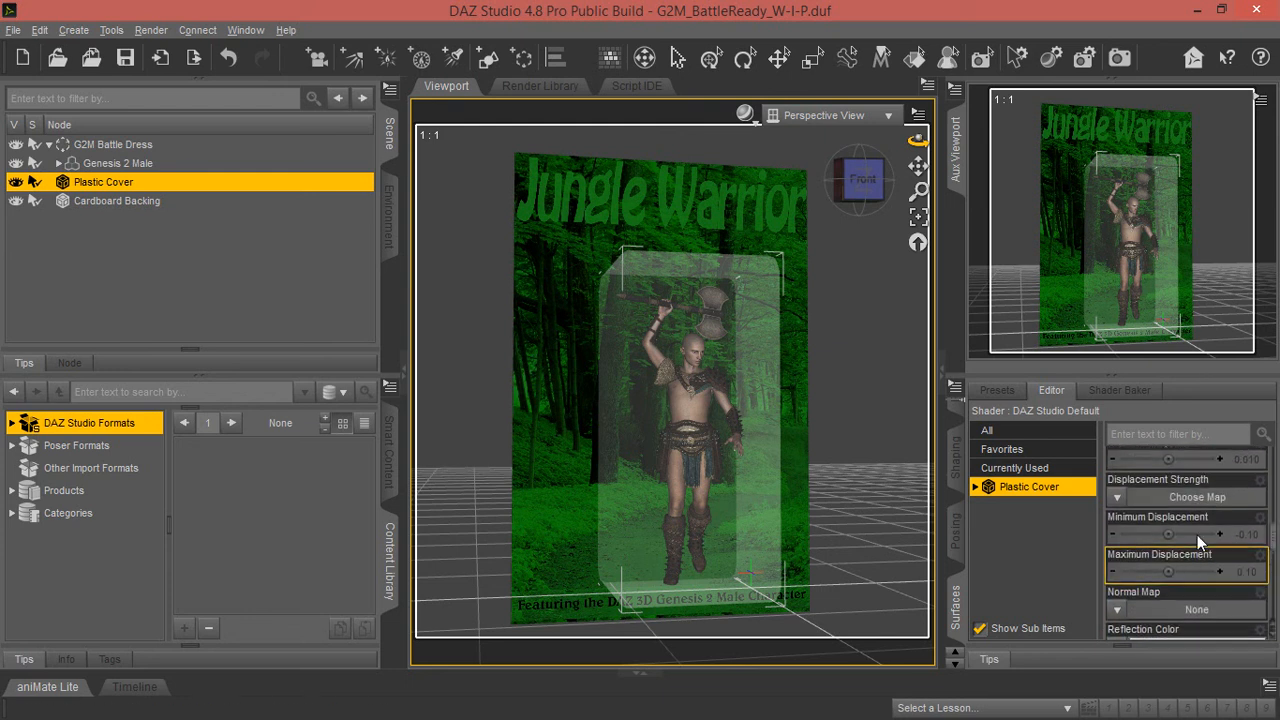
pyautogui.scroll(5, 1199, 533)
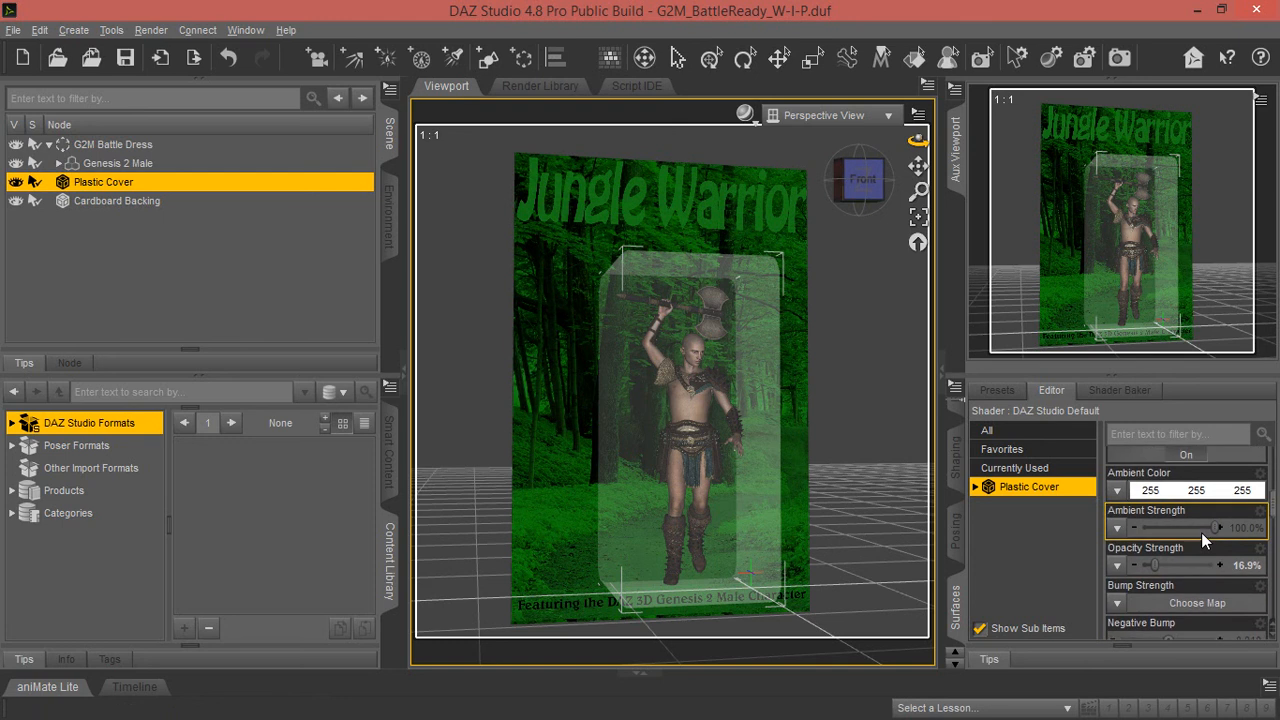
pyautogui.scroll(3, 1205, 530)
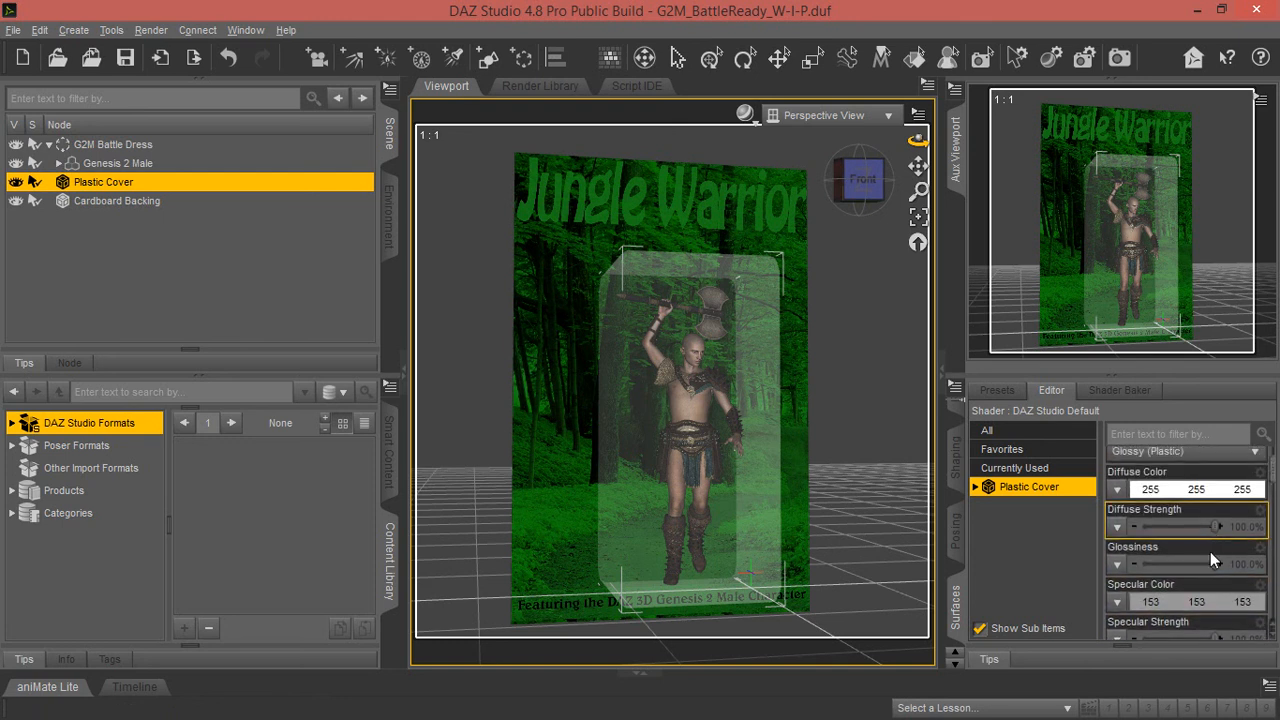
pyautogui.scroll(2, 1205, 545)
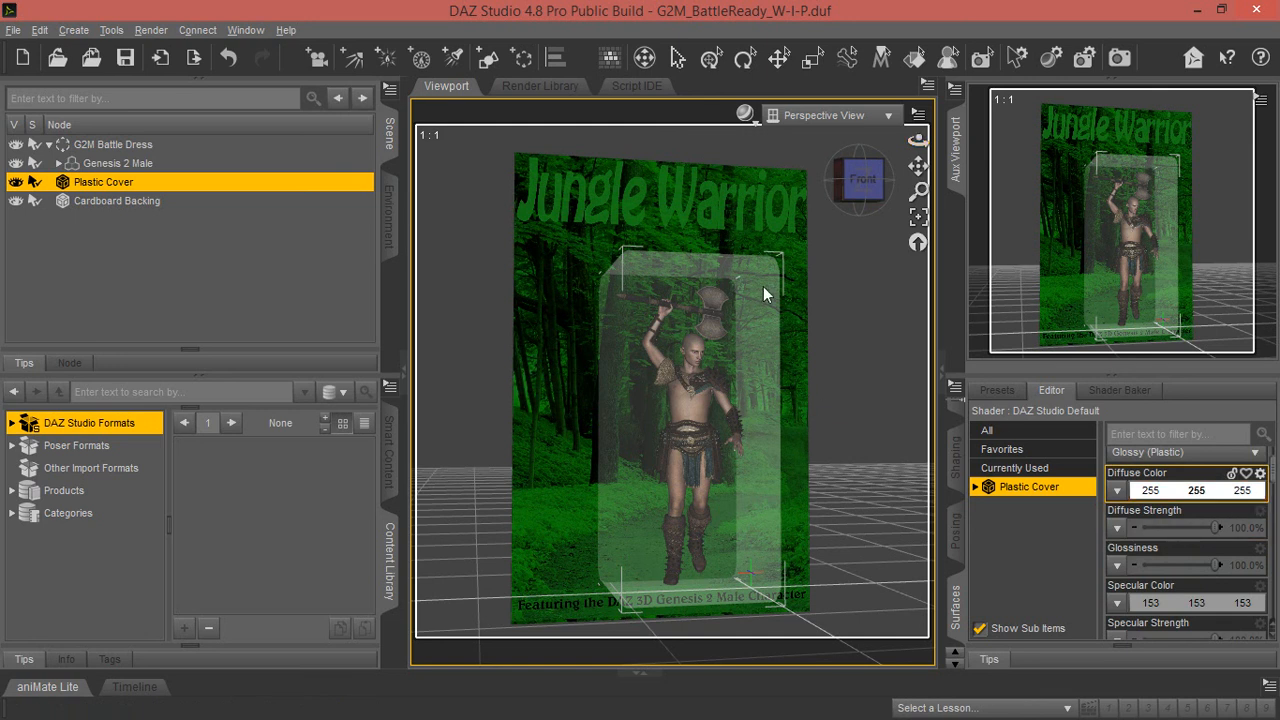
pyautogui.scroll(1, 1190, 460)
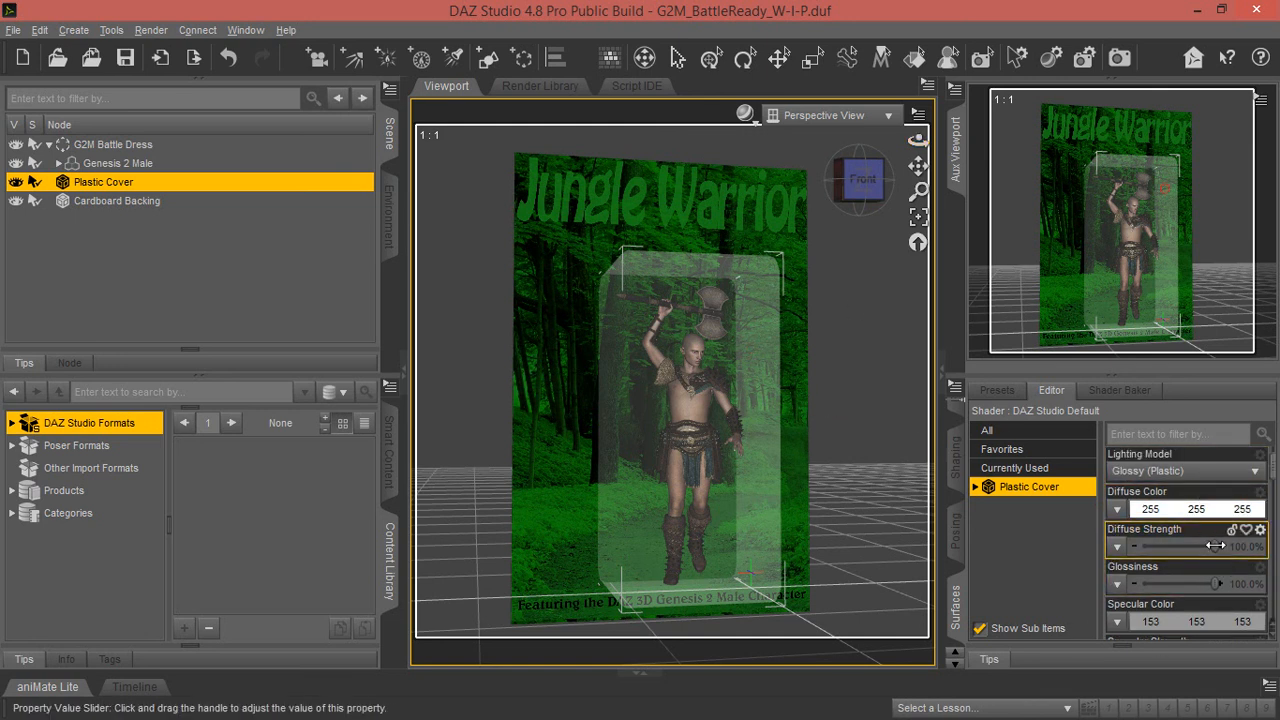
# Step: Reduce the Plastic Cover's Ambient Strength to 54.5%
pyautogui.moveTo(1215, 545)
pyautogui.mouseDown()
pyautogui.moveTo(1180, 551)
pyautogui.moveTo(1223, 550)
pyautogui.mouseUp()
pyautogui.scroll(-2, 1157, 560)
pyautogui.scroll(-4, 1190, 541)
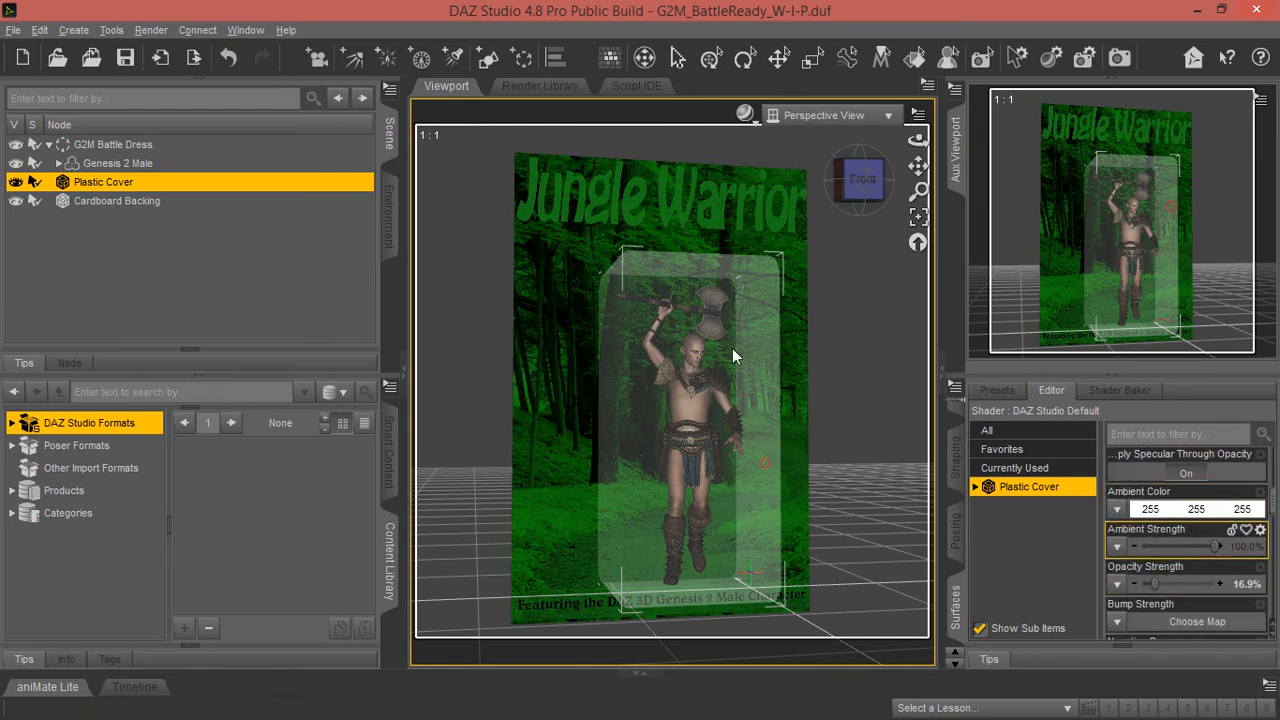
pyautogui.moveTo(1218, 546); pyautogui.dragTo(1165, 545)
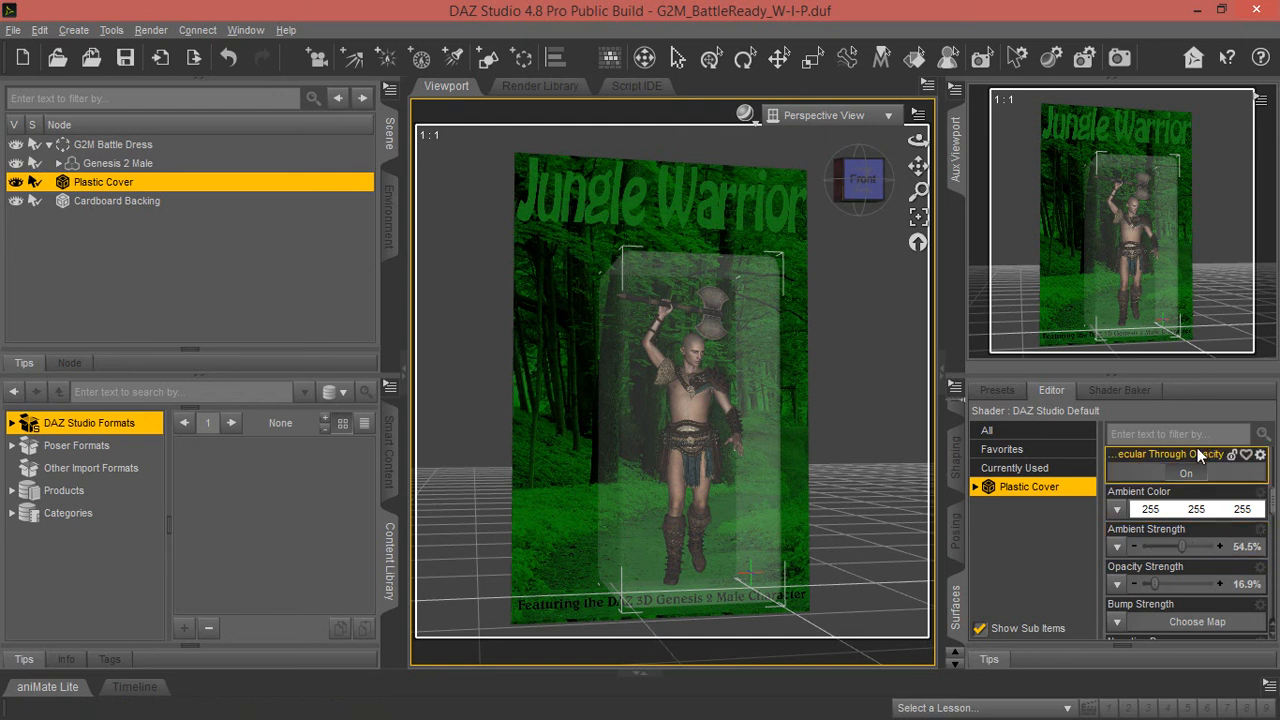
# Step: Raise the Plastic Cover's Opacity Strength to 27.3% and check the cover from different angles
pyautogui.moveTo(1154, 583); pyautogui.dragTo(1160, 585)
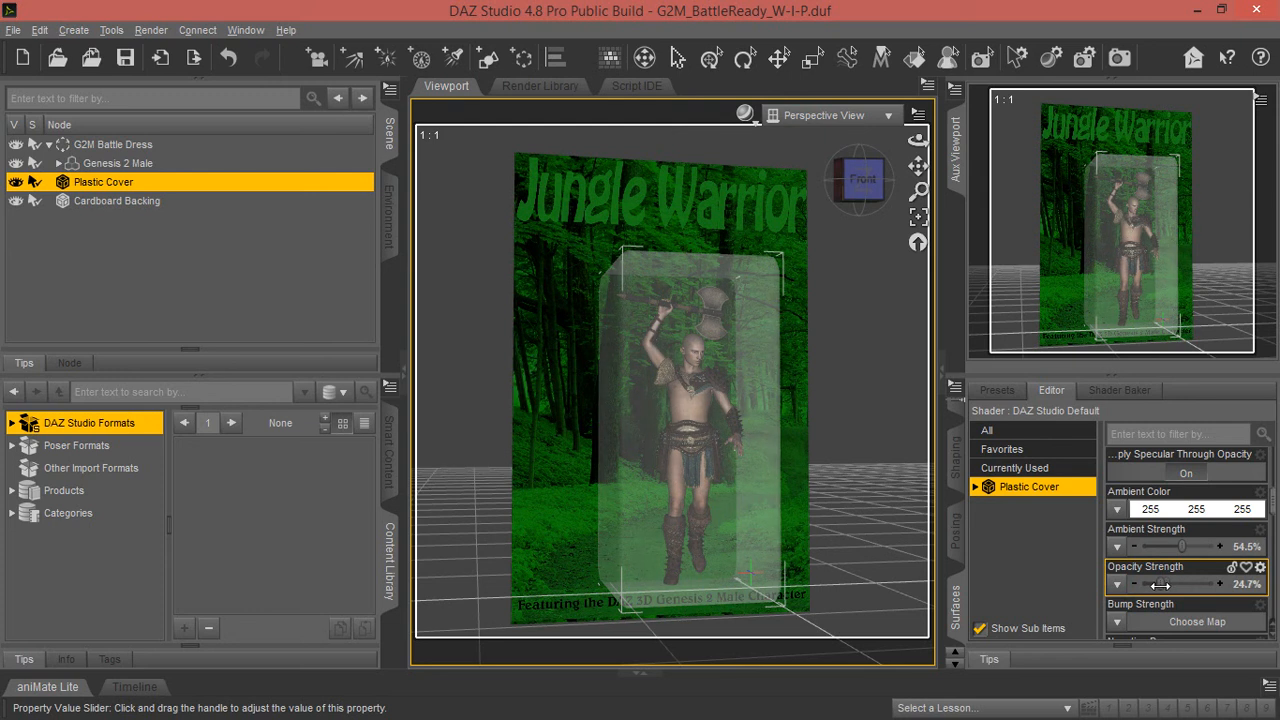
pyautogui.moveTo(917, 140)
pyautogui.mouseDown()
pyautogui.moveTo(900, 145)
pyautogui.moveTo(915, 143)
pyautogui.mouseUp()
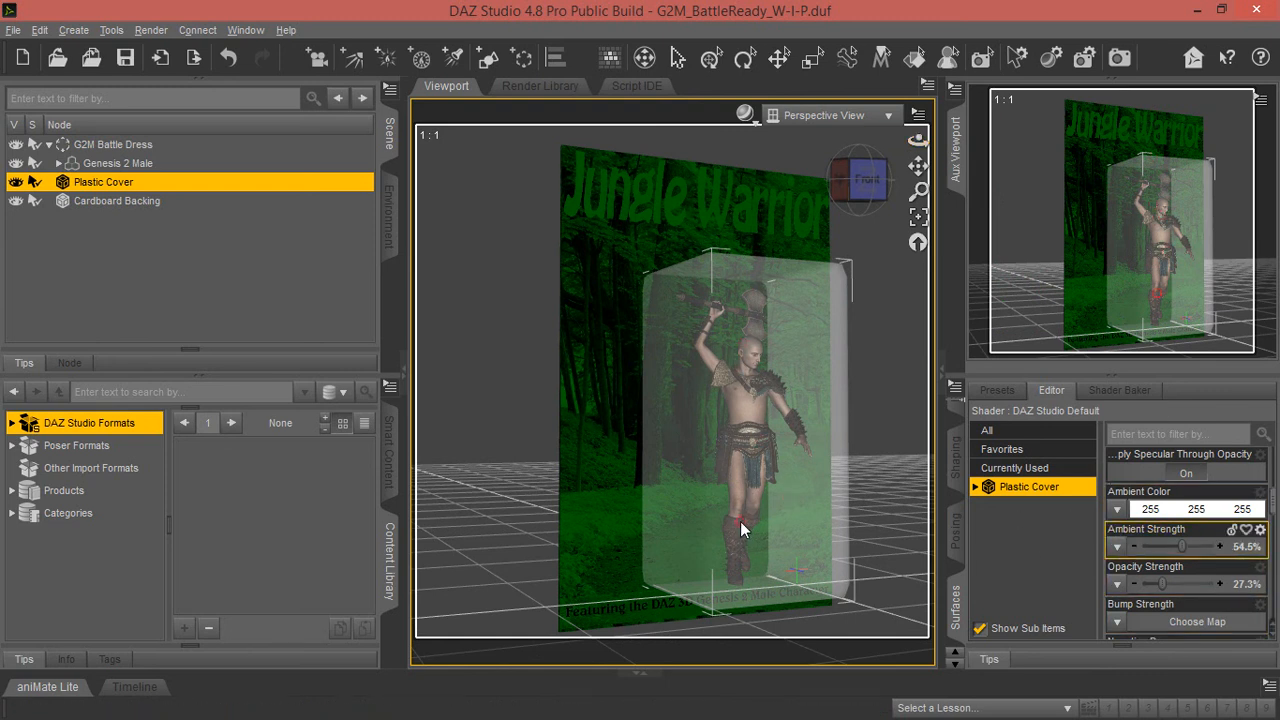
pyautogui.moveTo(918, 166); pyautogui.dragTo(895, 166)
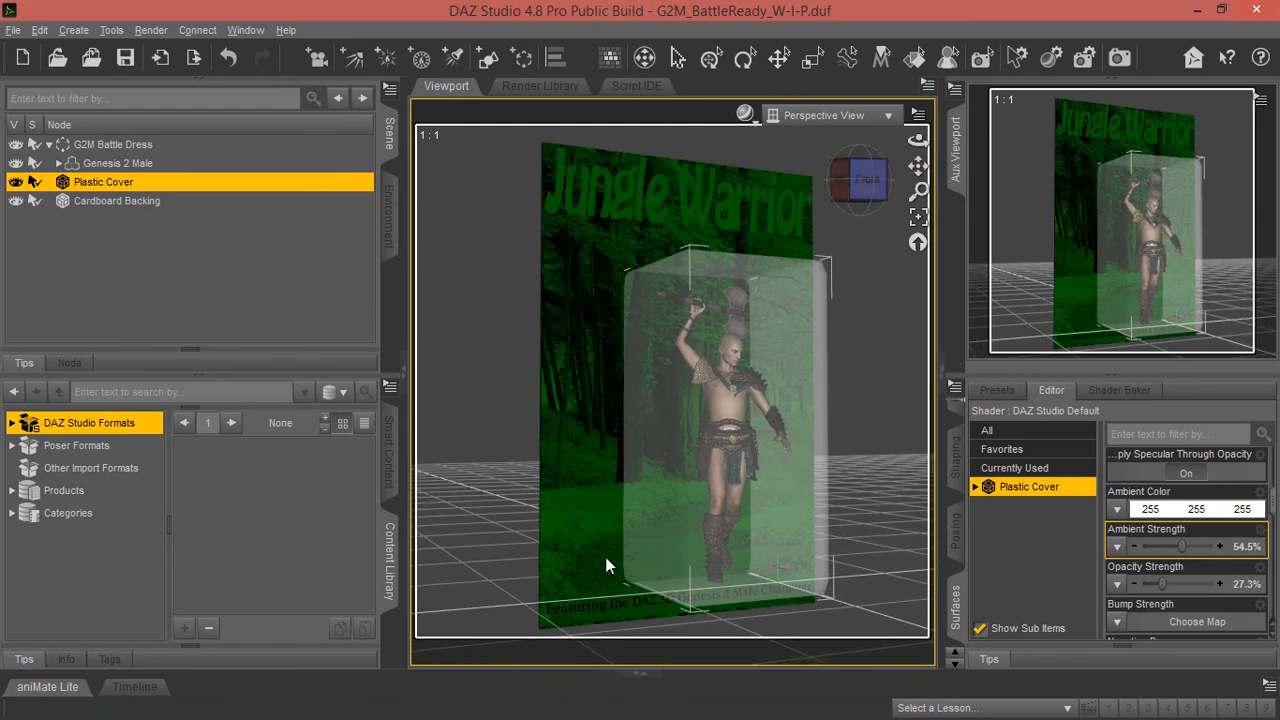
pyautogui.moveTo(918, 140); pyautogui.dragTo(918, 168)
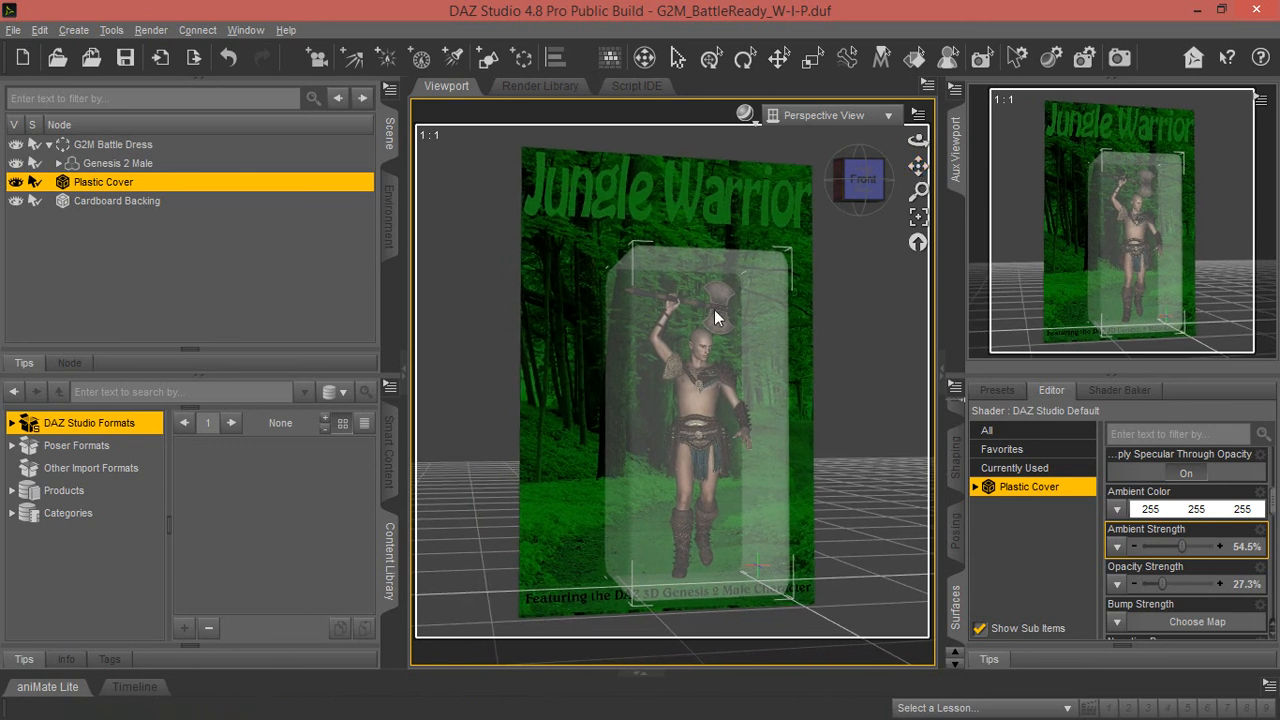